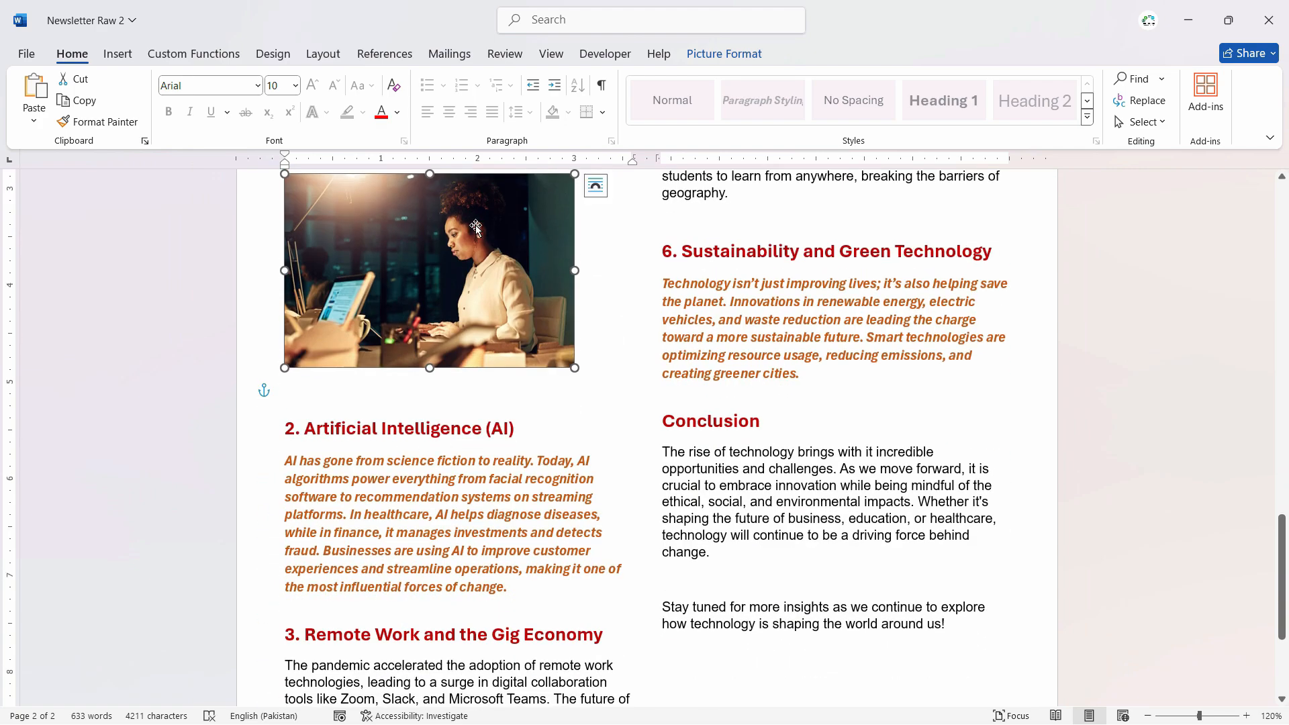
- Move the photo of the woman at the desk to the bottom of the first page, beside the orange rectangle
{"action": "scroll", "coordinate": [449, 555], "scroll_direction": "up", "scroll_amount": 7}
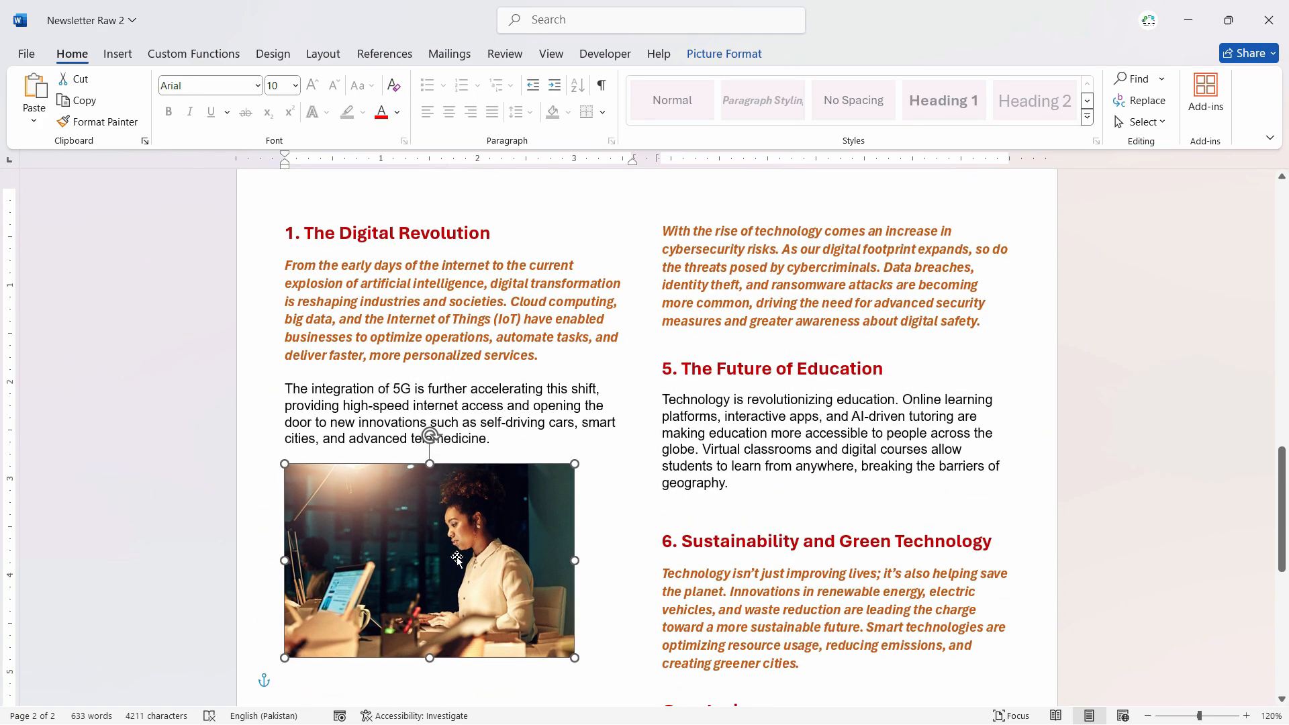
{"action": "left_click_drag", "start_coordinate": [449, 556], "coordinate": [458, 249]}
{"action": "scroll", "coordinate": [695, 446], "scroll_direction": "up", "scroll_amount": 4}
{"action": "scroll", "coordinate": [694, 446], "scroll_direction": "up", "scroll_amount": 1}
{"action": "scroll", "coordinate": [695, 446], "scroll_direction": "down", "scroll_amount": 5}
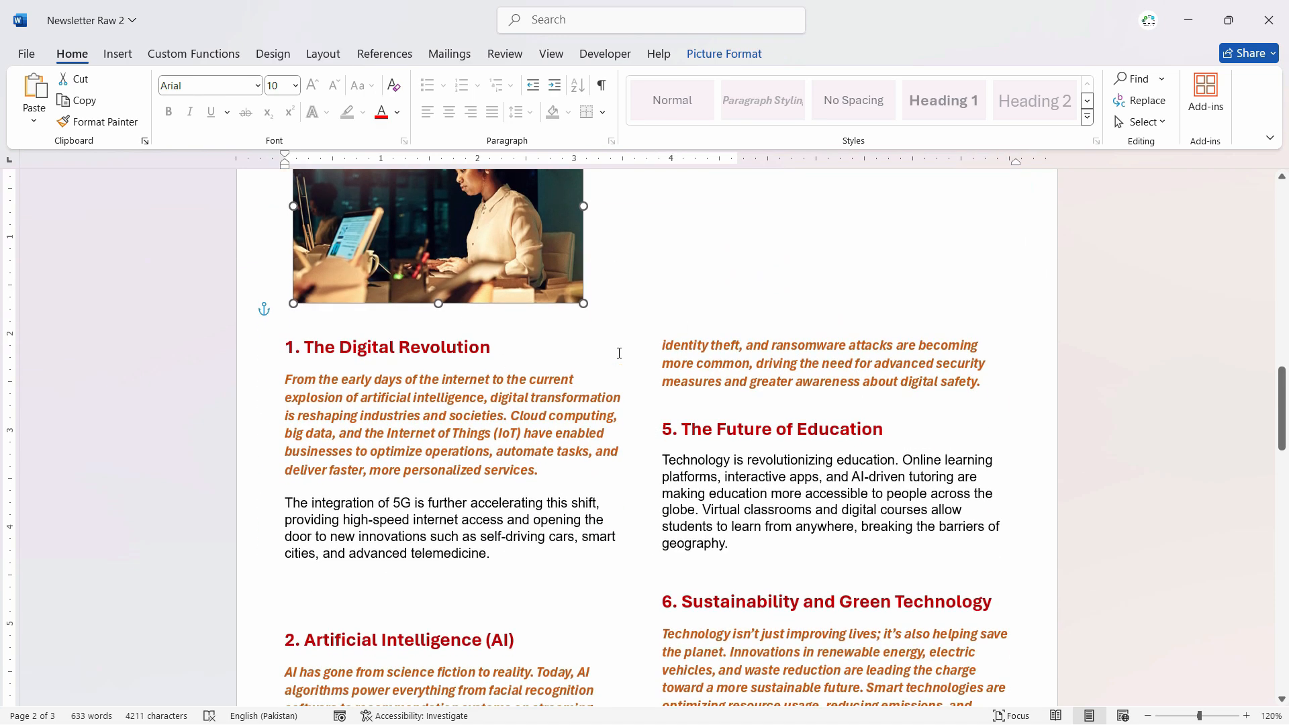
{"action": "scroll", "coordinate": [680, 415], "scroll_direction": "up", "scroll_amount": 3}
{"action": "scroll", "coordinate": [677, 416], "scroll_direction": "up", "scroll_amount": 1}
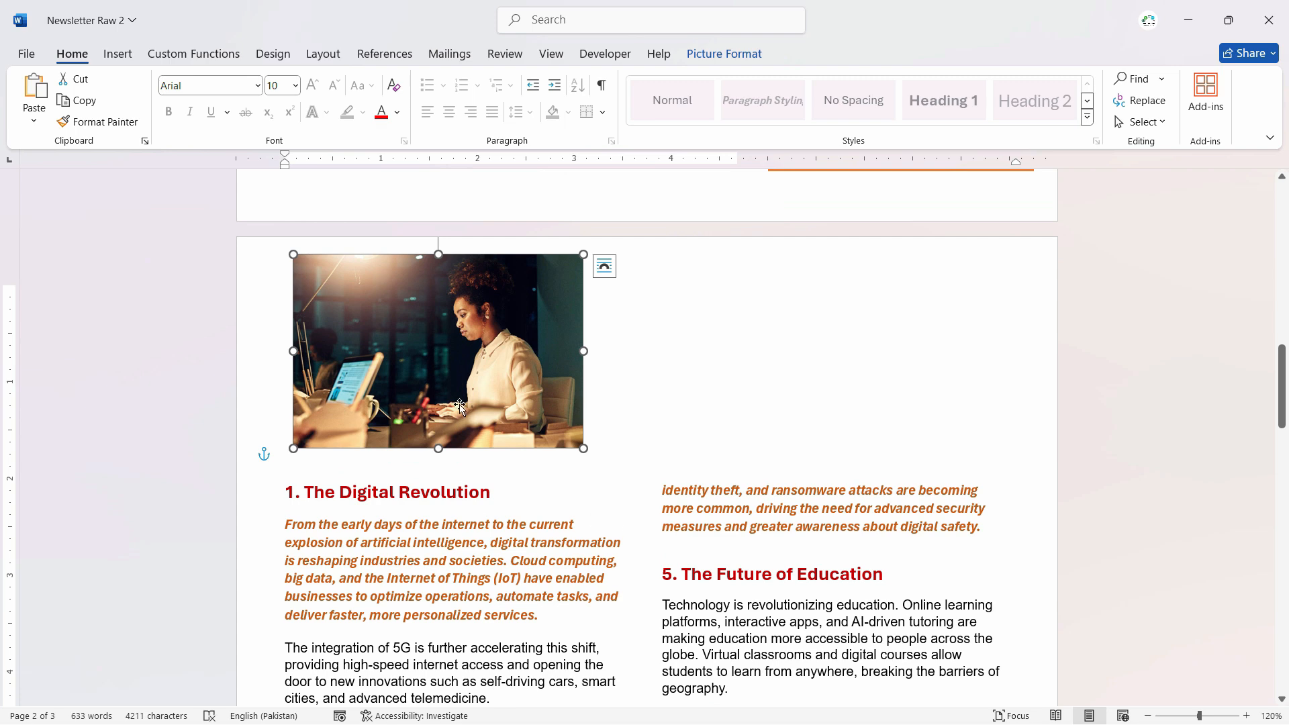
{"action": "scroll", "coordinate": [463, 430], "scroll_direction": "up", "scroll_amount": 3}
{"action": "left_click_drag", "start_coordinate": [465, 531], "coordinate": [450, 270]}
{"action": "scroll", "coordinate": [519, 378], "scroll_direction": "up", "scroll_amount": 1}
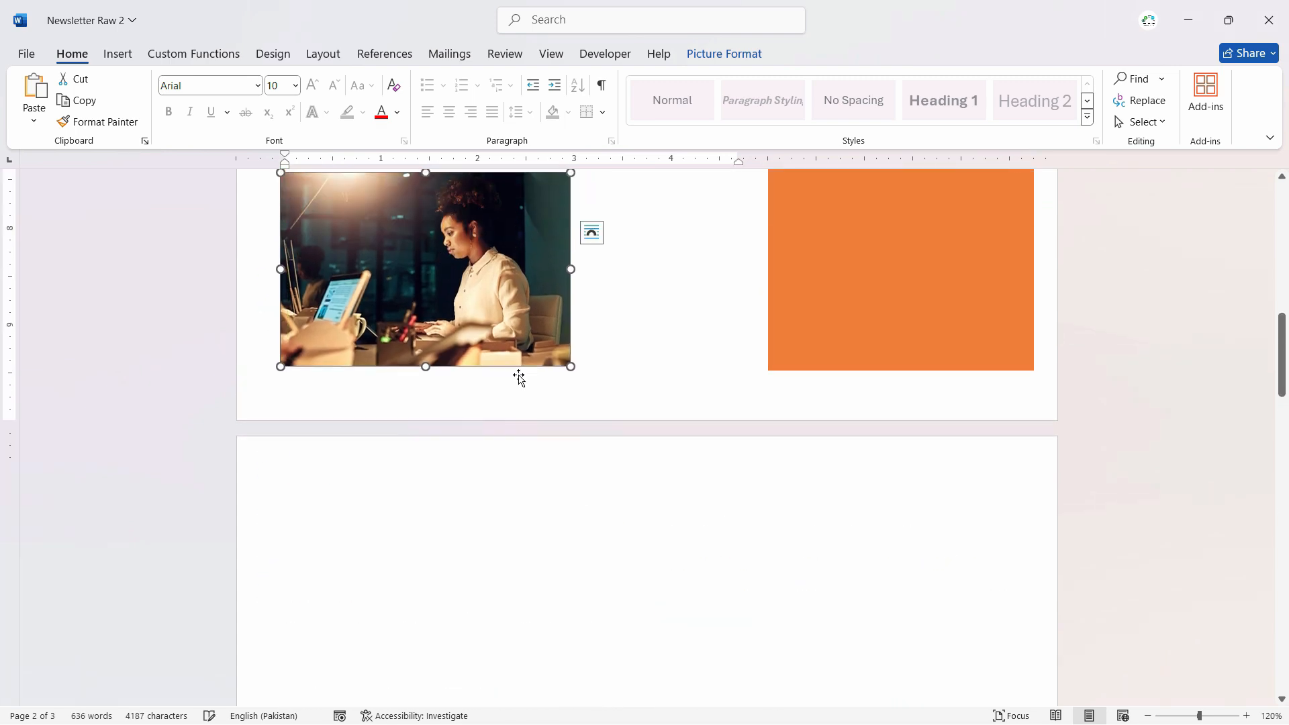
{"action": "scroll", "coordinate": [627, 432], "scroll_direction": "up", "scroll_amount": 3}
- Show the formatting marks and delete the page break on the blank second page
{"action": "scroll", "coordinate": [618, 434], "scroll_direction": "down", "scroll_amount": 8}
{"action": "left_click", "coordinate": [619, 440]}
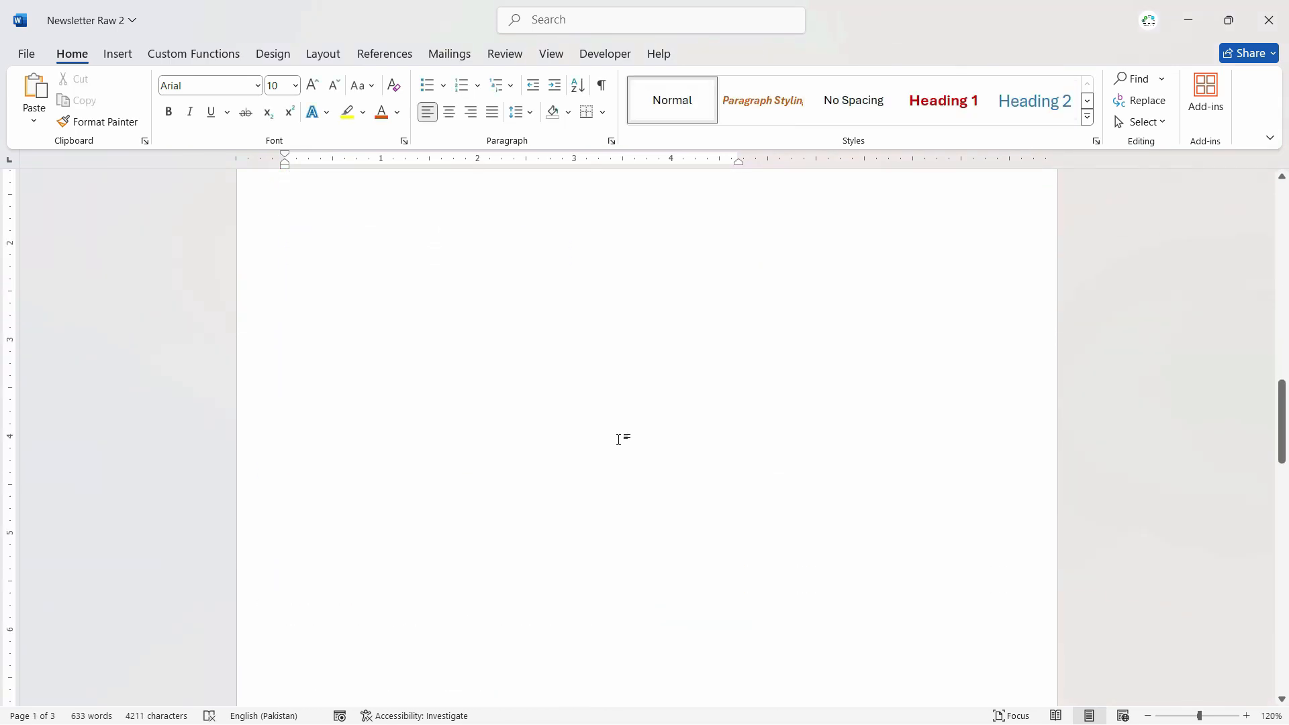
{"action": "scroll", "coordinate": [619, 440], "scroll_direction": "down", "scroll_amount": 8}
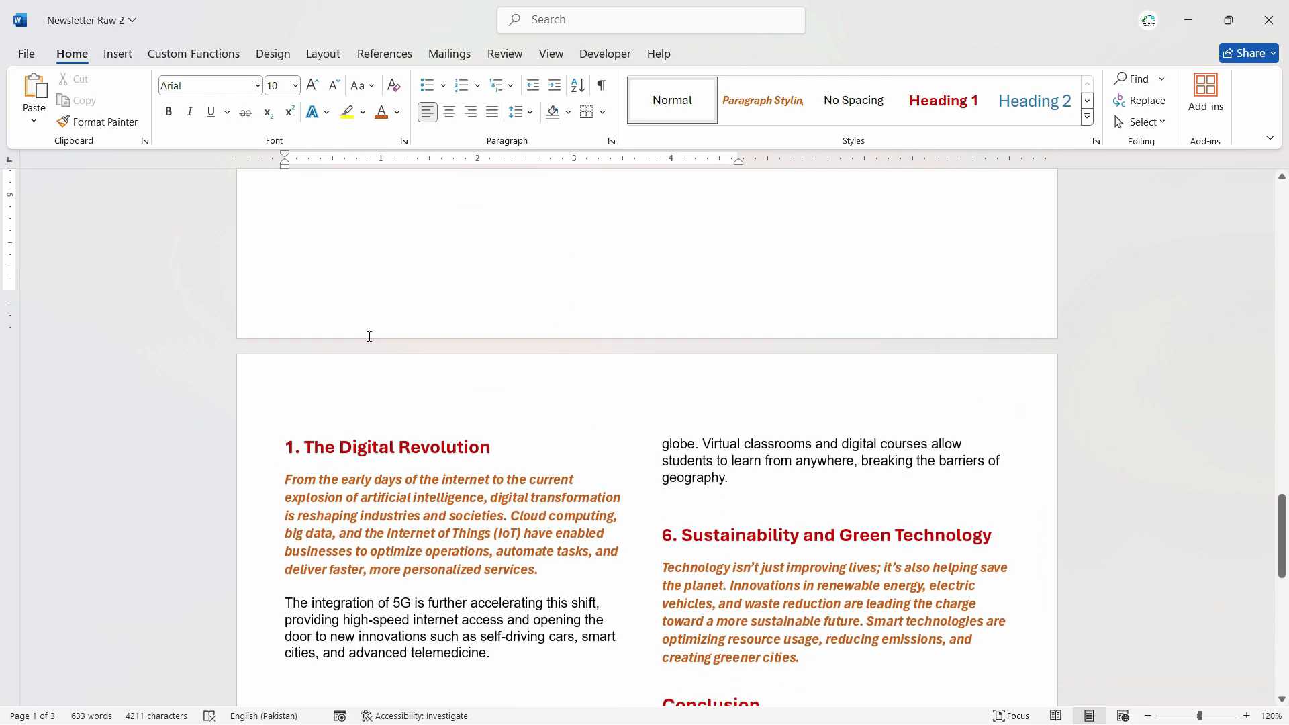
{"action": "scroll", "coordinate": [474, 388], "scroll_direction": "up", "scroll_amount": 6}
{"action": "left_click", "coordinate": [605, 203]}
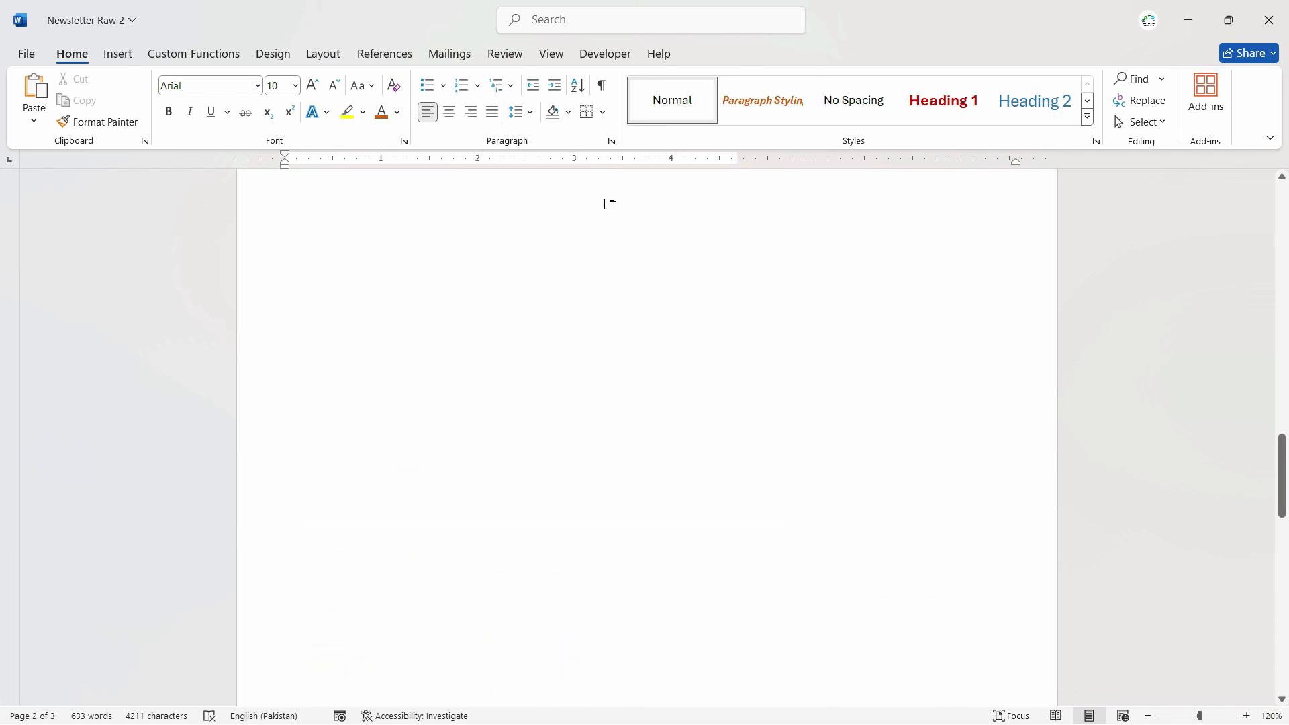
{"action": "scroll", "coordinate": [543, 430], "scroll_direction": "up", "scroll_amount": 5}
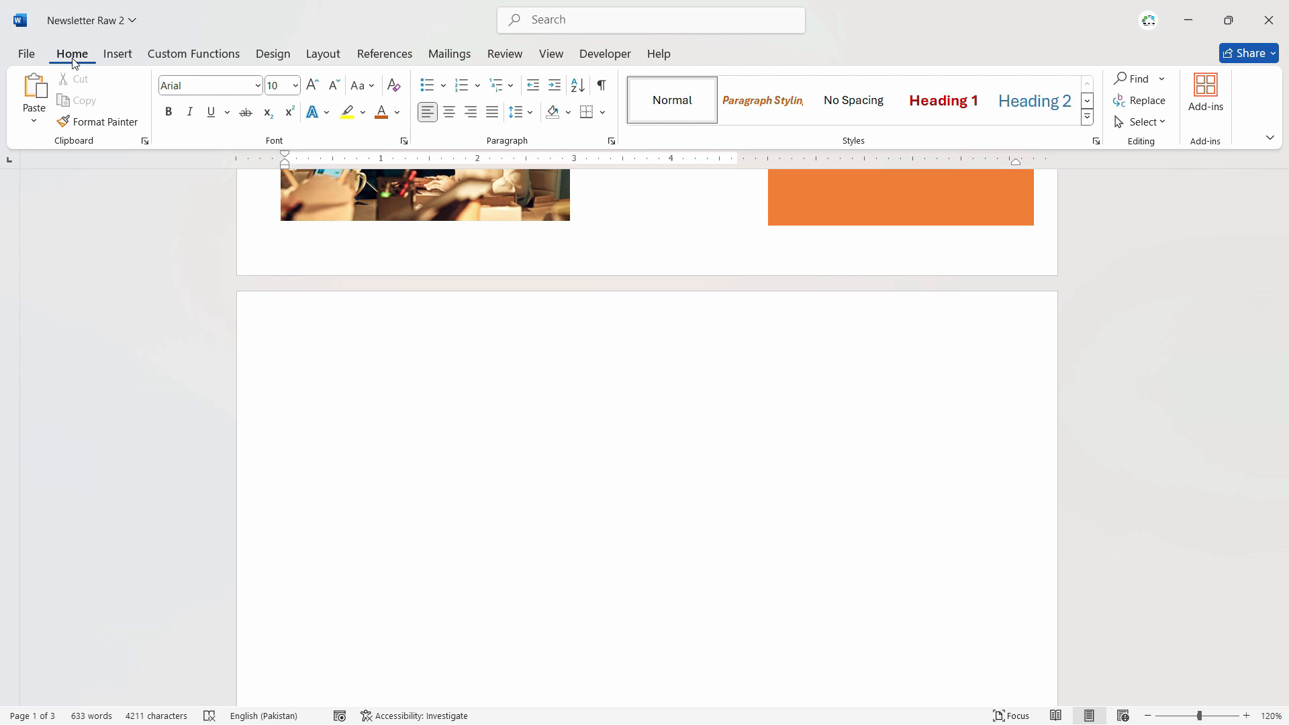
{"action": "left_click", "coordinate": [602, 84]}
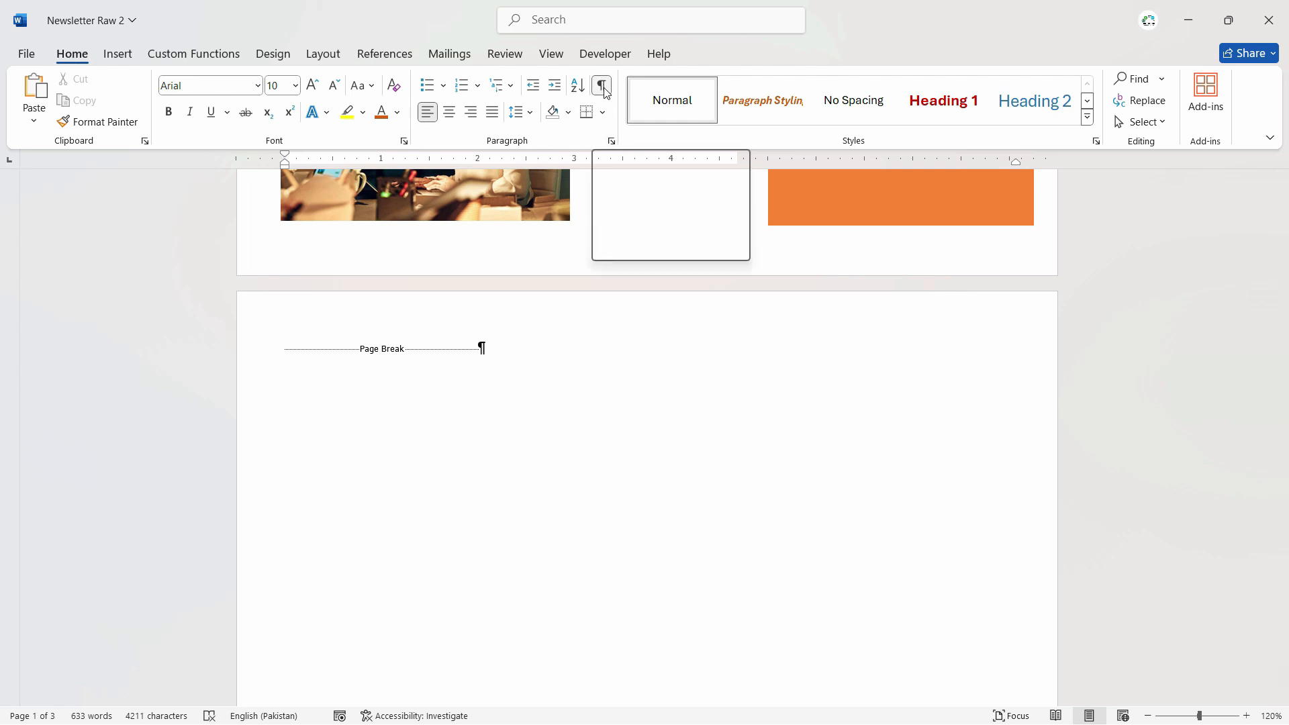
{"action": "double_click", "coordinate": [318, 343]}
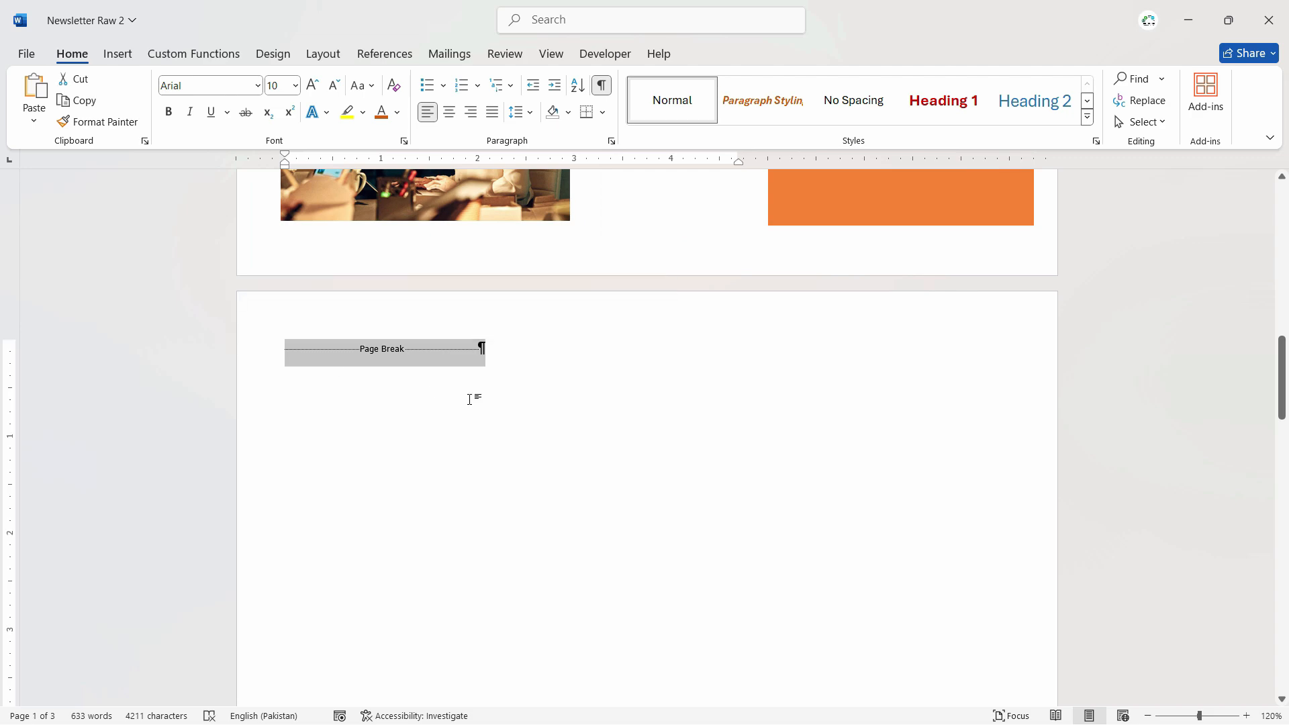
{"action": "key", "text": "Delete"}
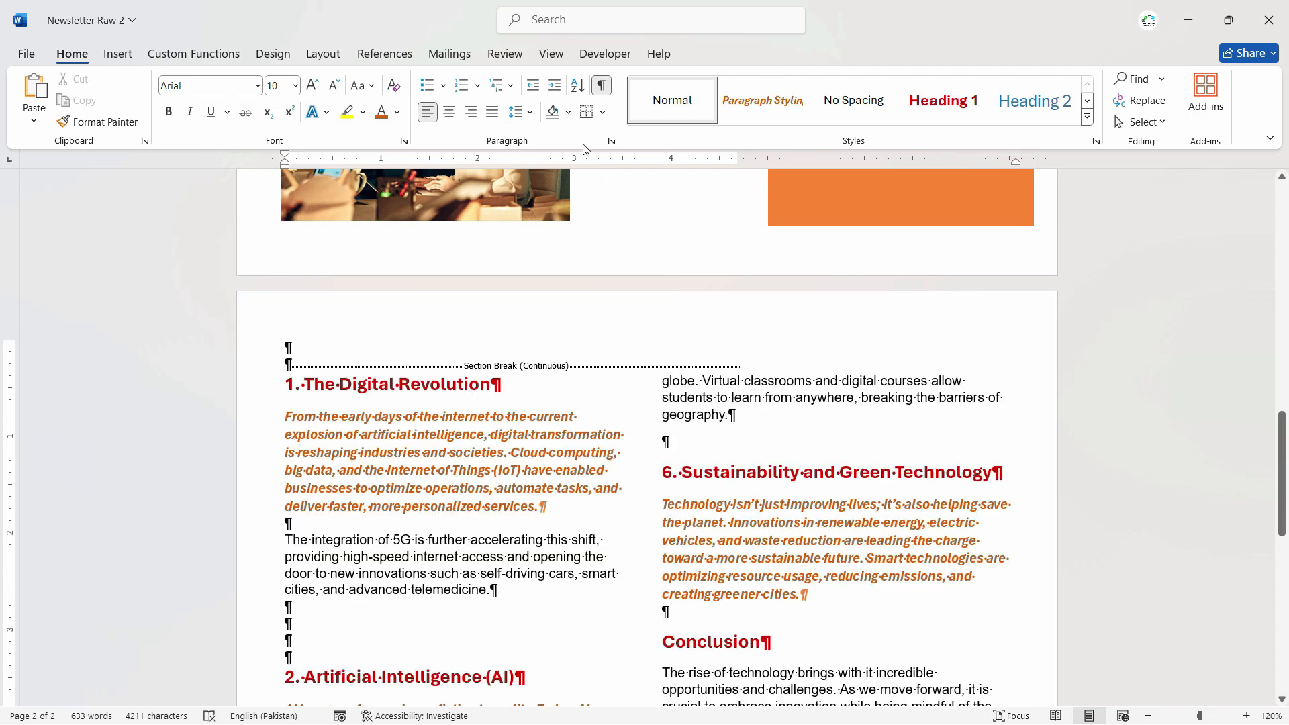
- Hide the formatting marks in the document
{"action": "left_click", "coordinate": [601, 84]}
{"action": "left_click", "coordinate": [600, 435]}
{"action": "scroll", "coordinate": [601, 440], "scroll_direction": "down", "scroll_amount": 8}
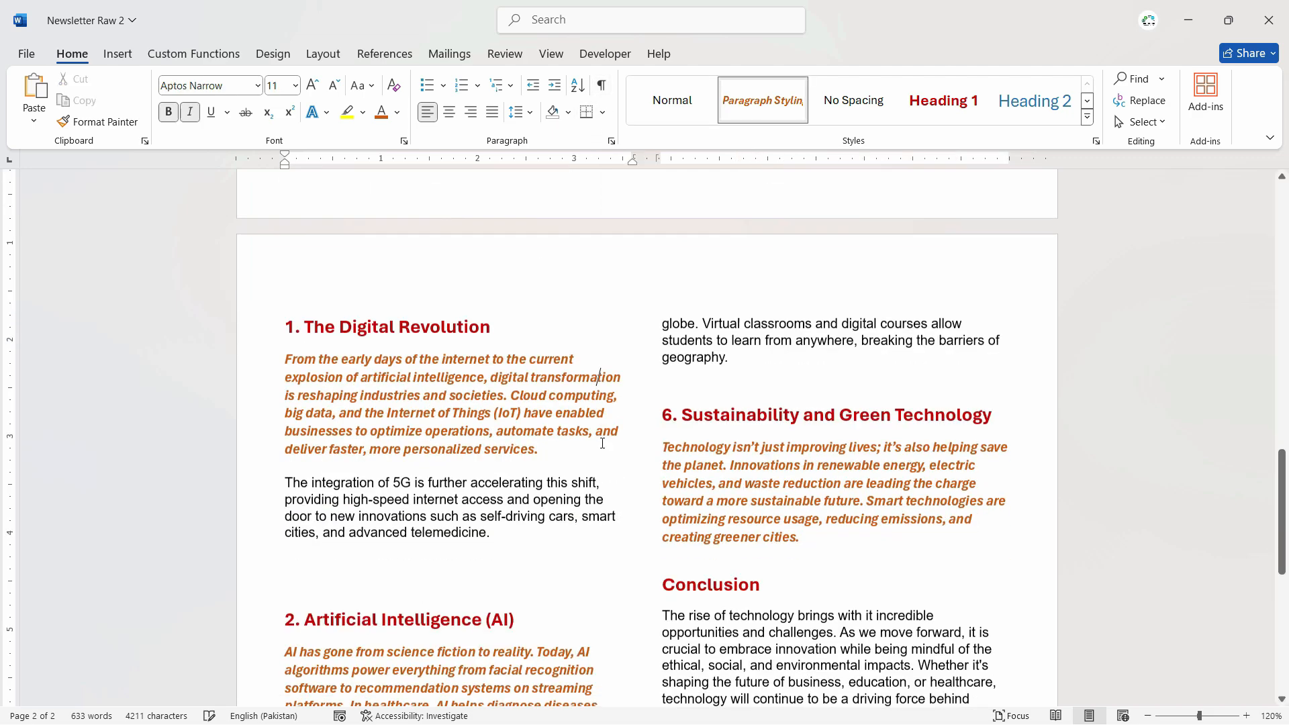
{"action": "scroll", "coordinate": [671, 470], "scroll_direction": "up", "scroll_amount": 5}
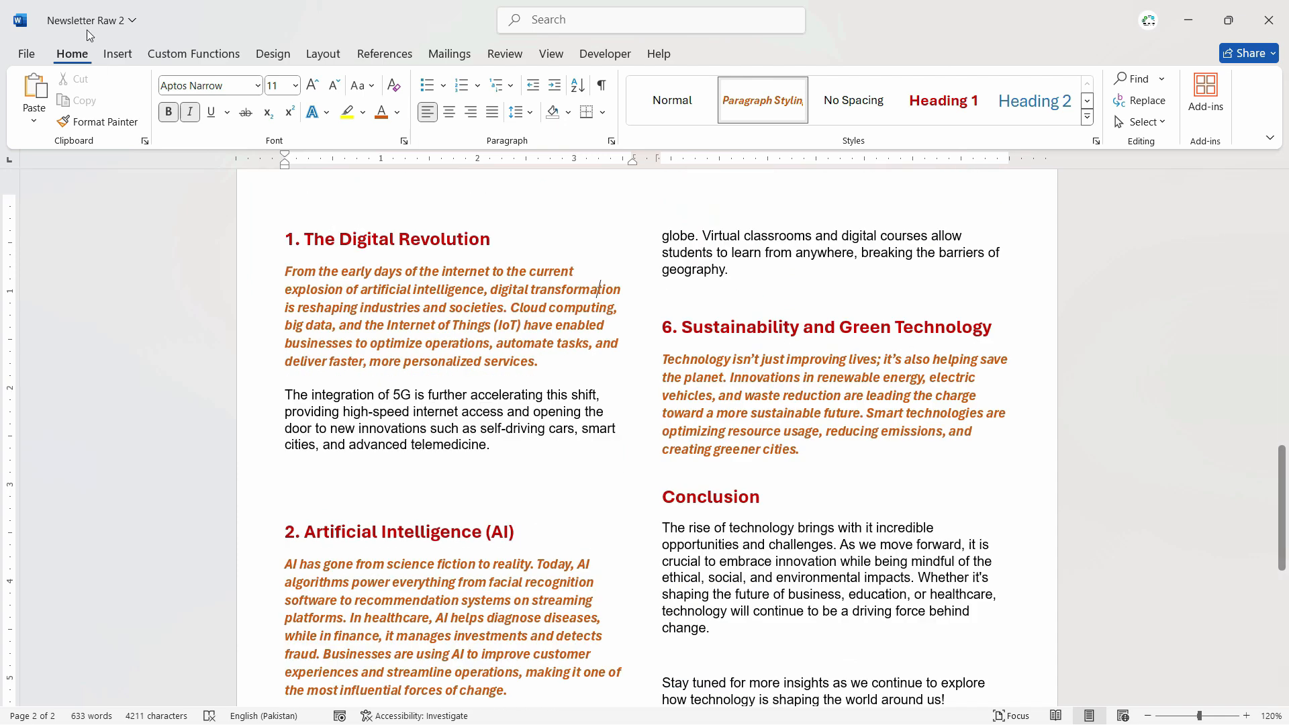
{"action": "left_click", "coordinate": [124, 53]}
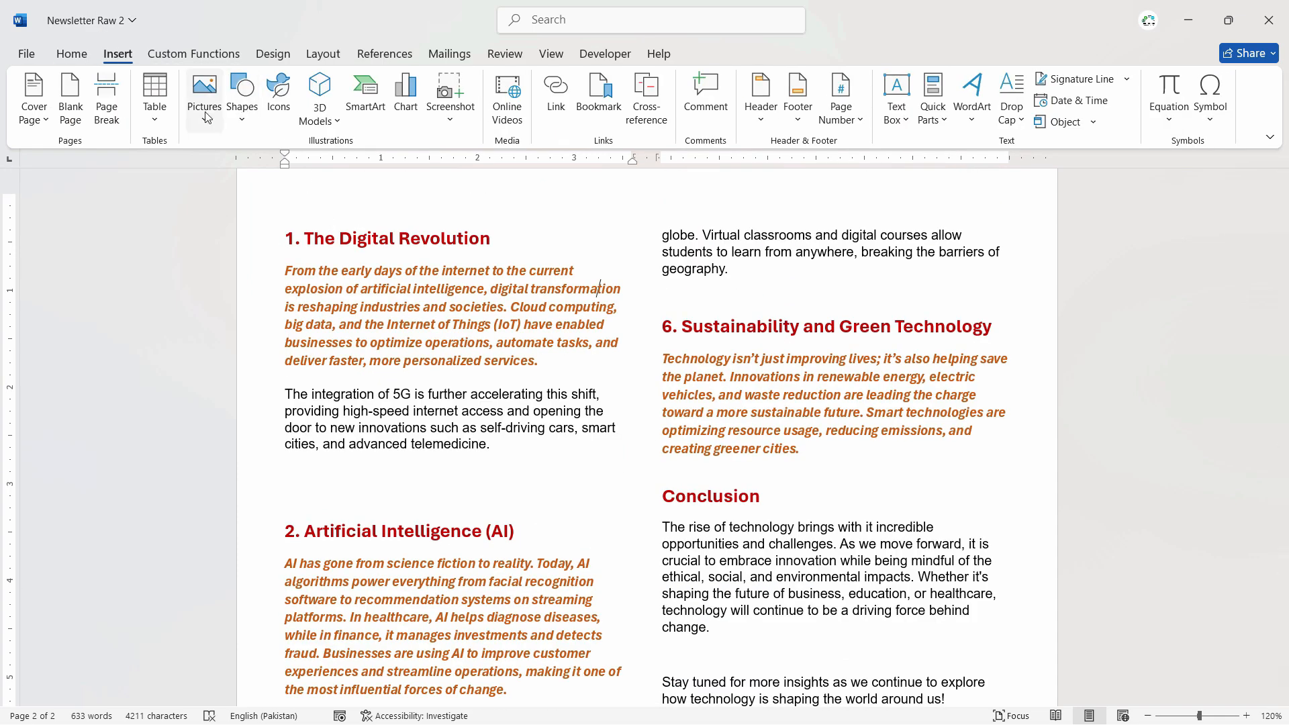
{"action": "left_click", "coordinate": [241, 100]}
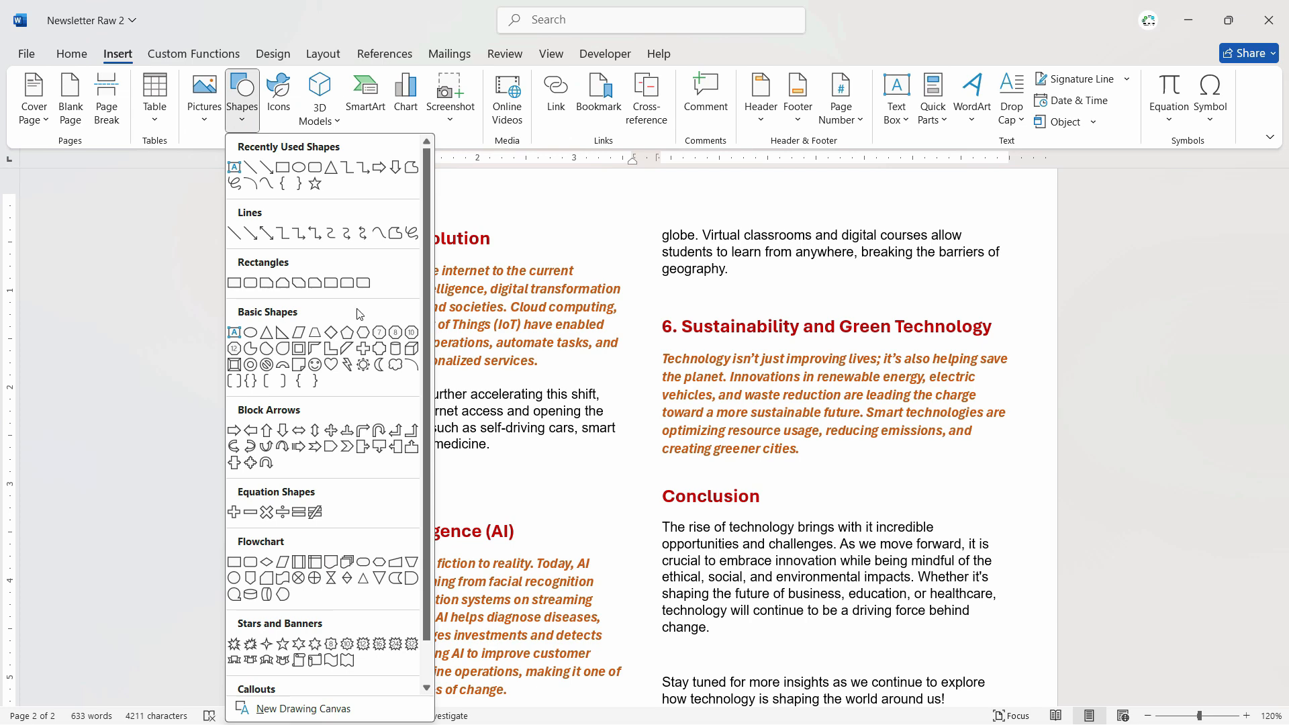
{"action": "left_click", "coordinate": [297, 168]}
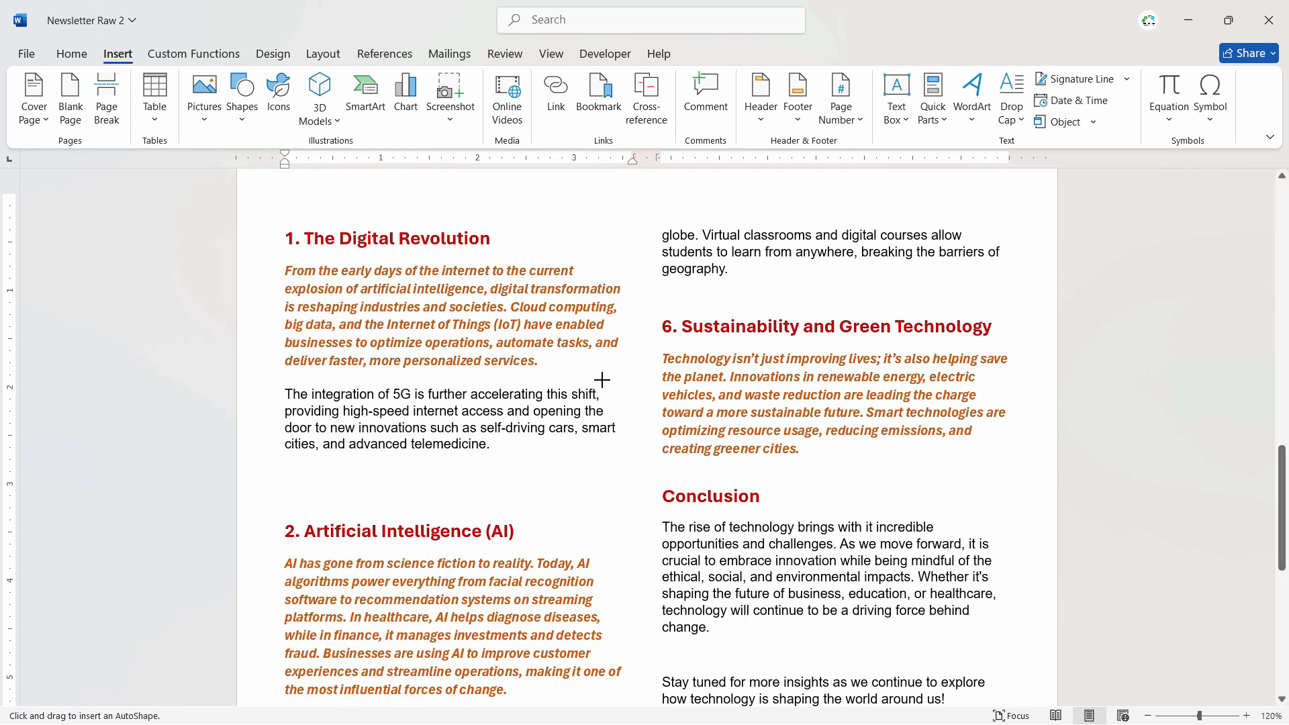
{"action": "left_click_drag", "start_coordinate": [542, 343], "coordinate": [785, 549]}
{"action": "key", "text": "Delete"}
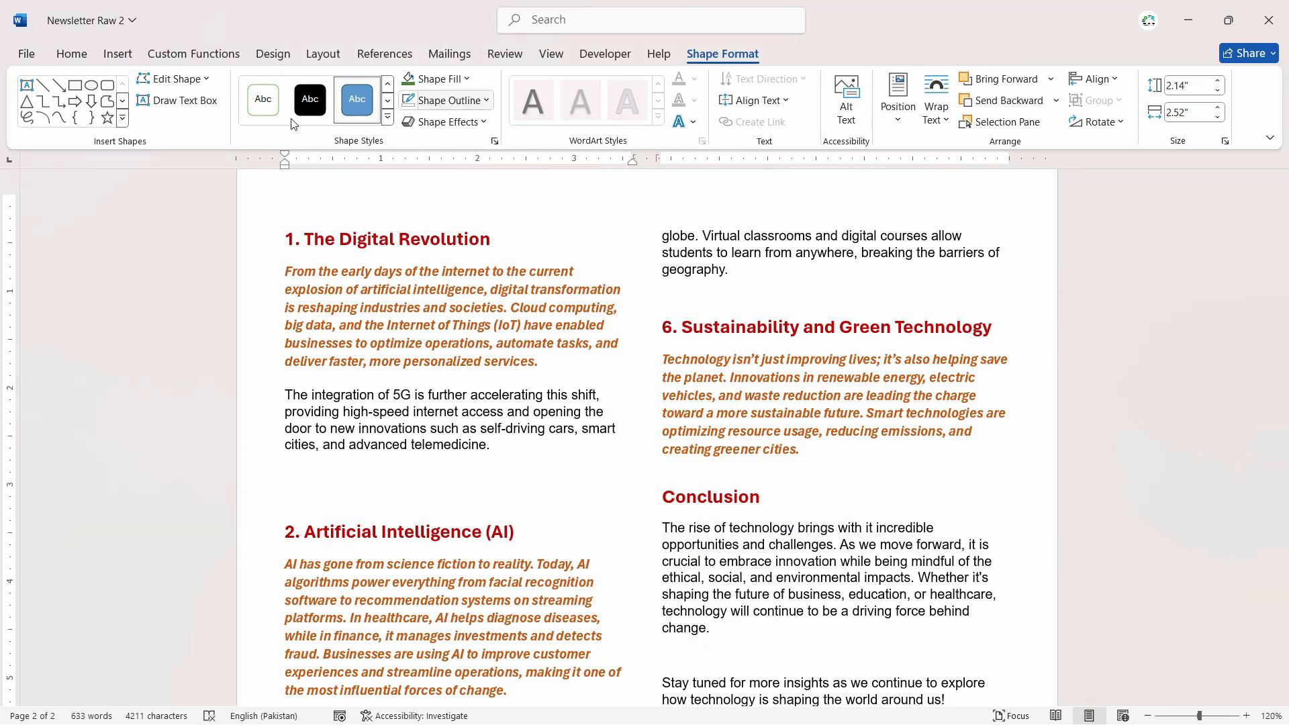
- Draw a circle about 3.3" in diameter on the second page and place it between the two text columns
{"action": "left_click", "coordinate": [117, 54]}
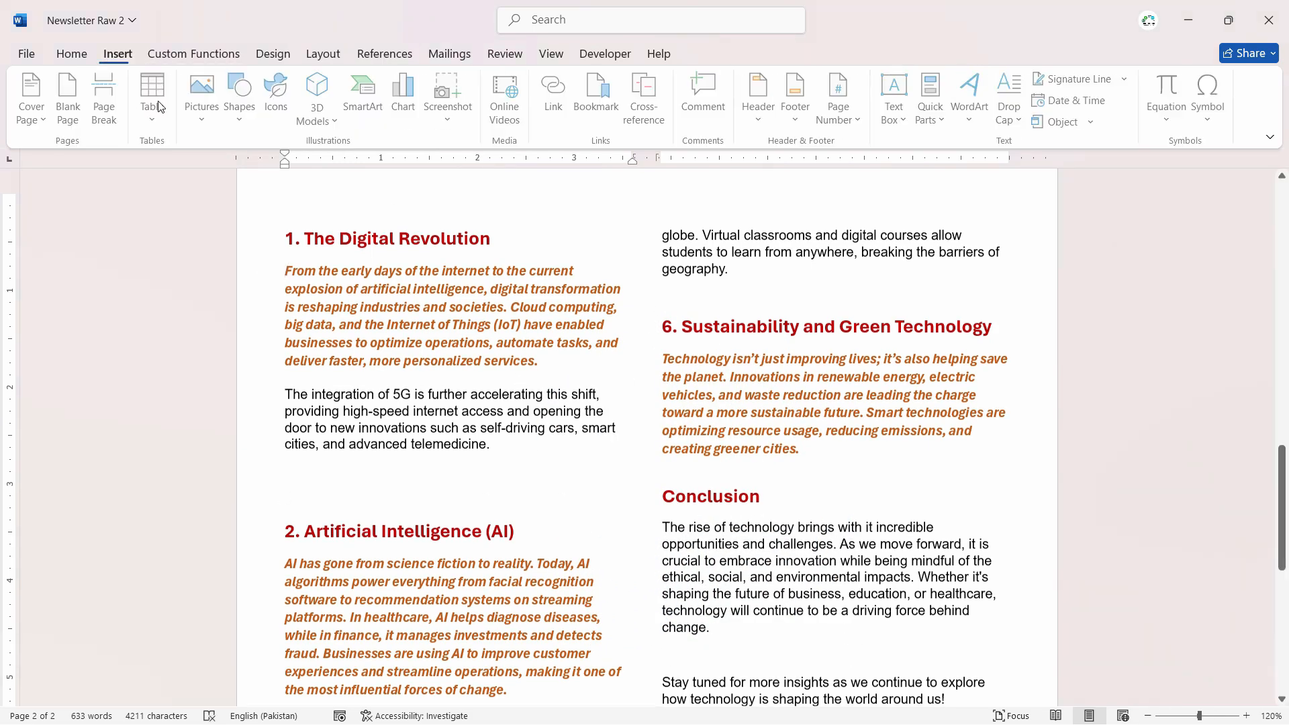
{"action": "left_click", "coordinate": [242, 100]}
{"action": "left_click", "coordinate": [300, 173]}
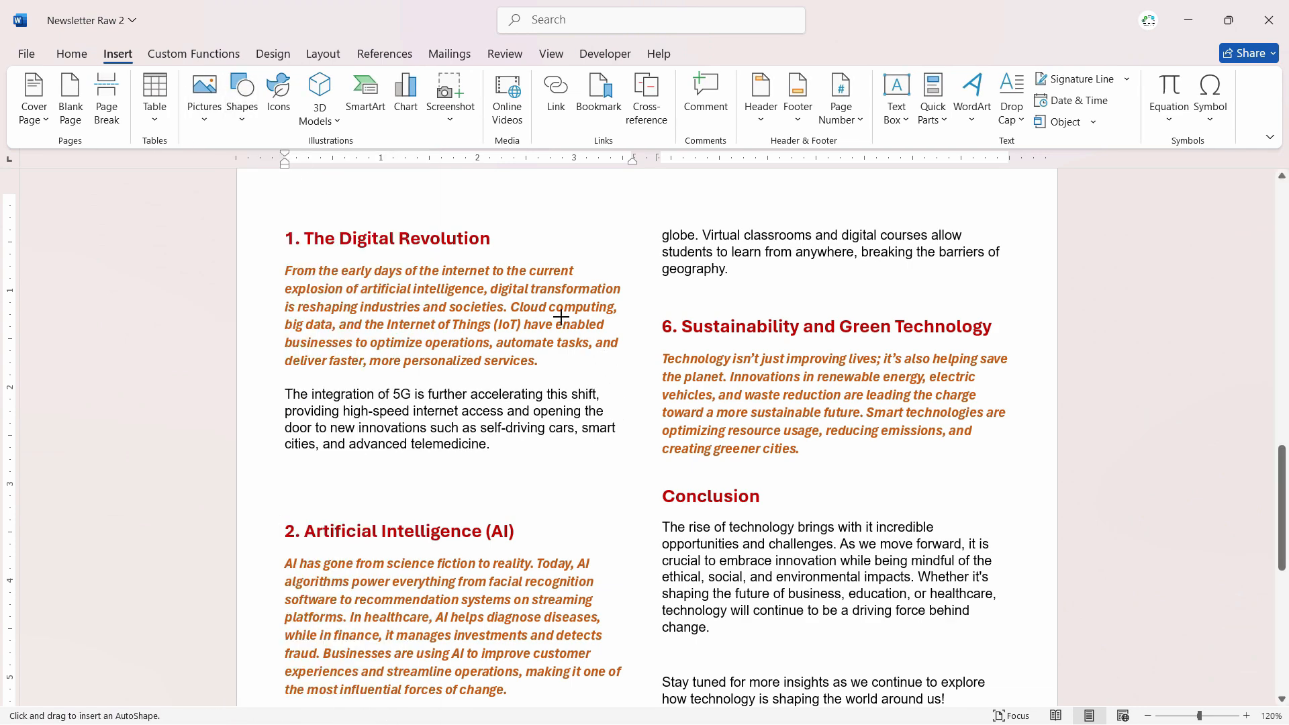
{"action": "left_click_drag", "start_coordinate": [535, 302], "coordinate": [692, 476]}
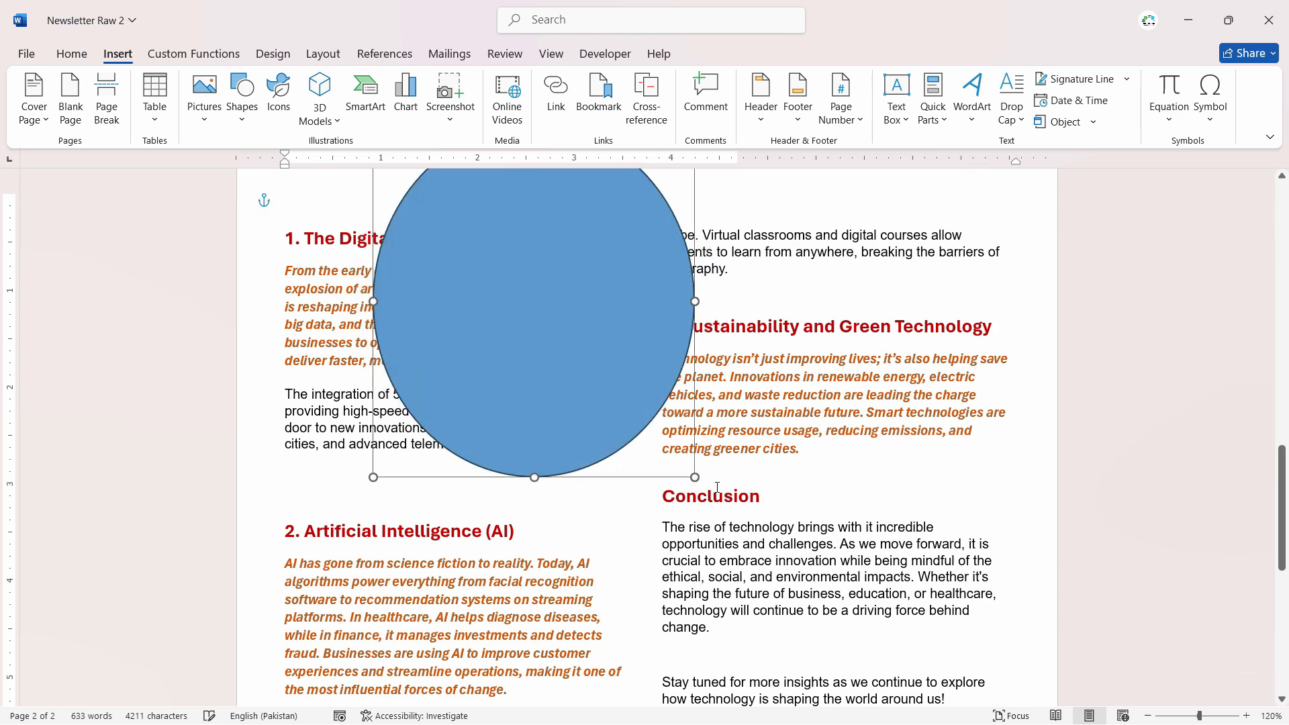
{"action": "left_click_drag", "start_coordinate": [621, 325], "coordinate": [621, 353]}
{"action": "scroll", "coordinate": [748, 408], "scroll_direction": "down", "scroll_amount": 3}
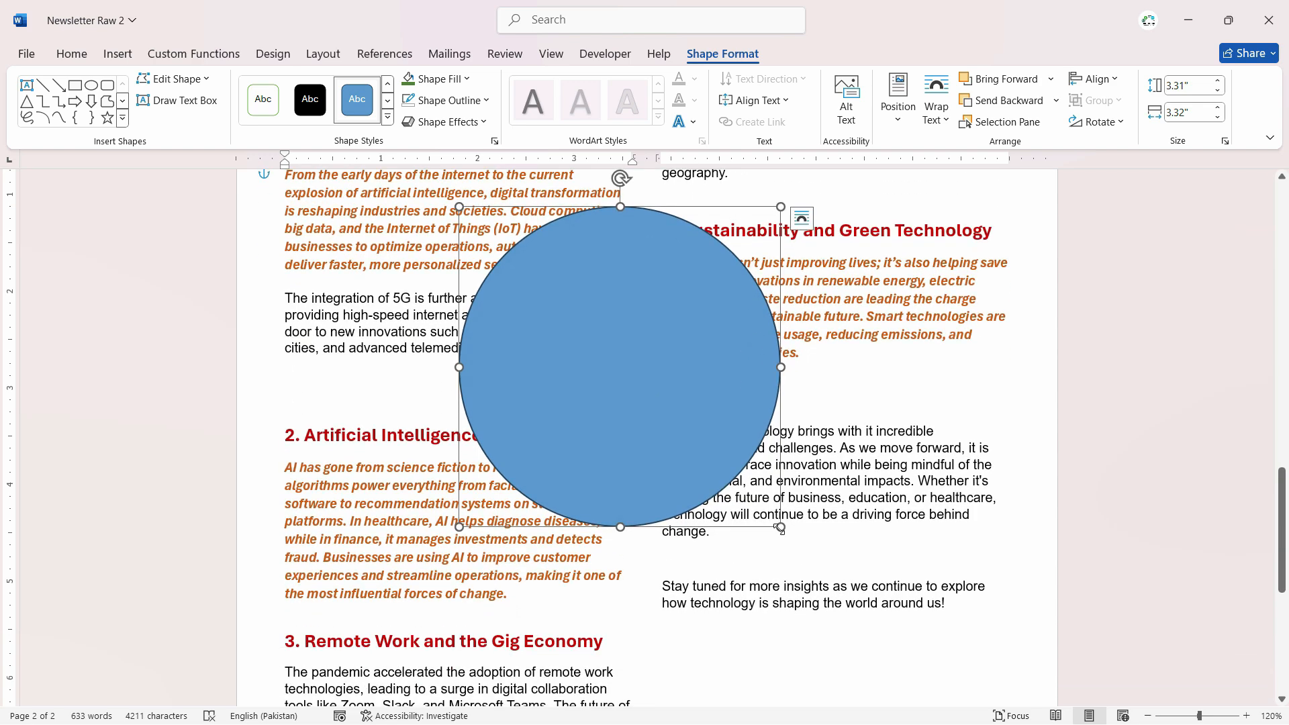
- Shrink the circle to about 2.33" high and 2.44" wide, keeping it centered between the two columns
{"action": "left_click_drag", "start_coordinate": [780, 528], "coordinate": [738, 490]}
{"action": "mouse_move", "coordinate": [638, 392]}
{"action": "left_mouse_down"}
{"action": "mouse_move", "coordinate": [647, 448]}
{"action": "mouse_move", "coordinate": [642, 384]}
{"action": "left_mouse_up"}
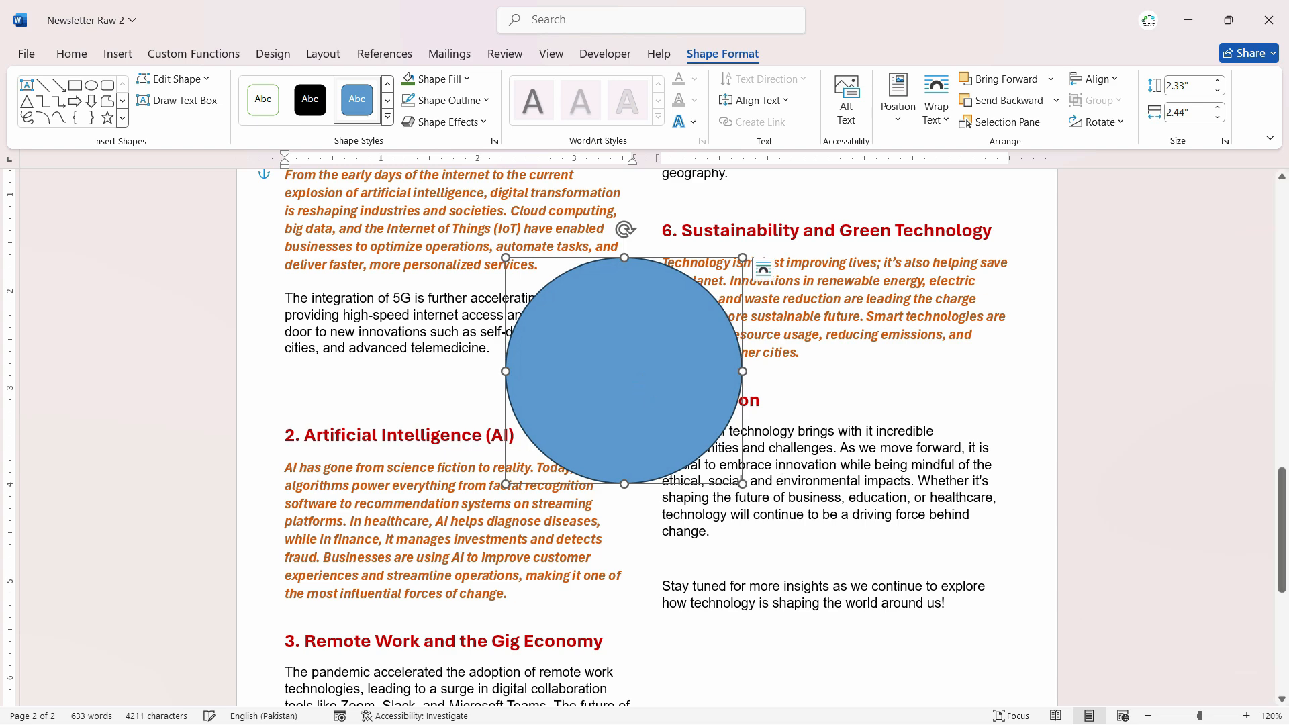
{"action": "left_click", "coordinate": [830, 485]}
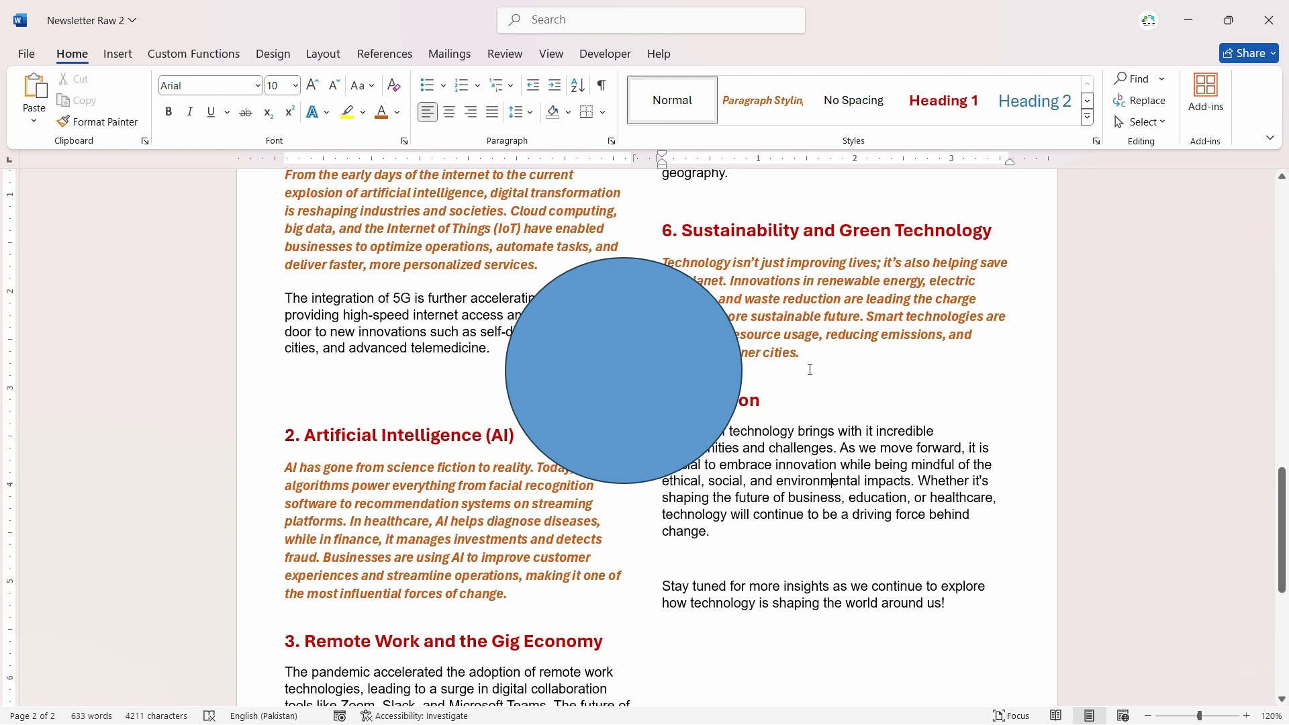
- Remove the circle's outline and set its fill to the green theme color
{"action": "left_click", "coordinate": [695, 370]}
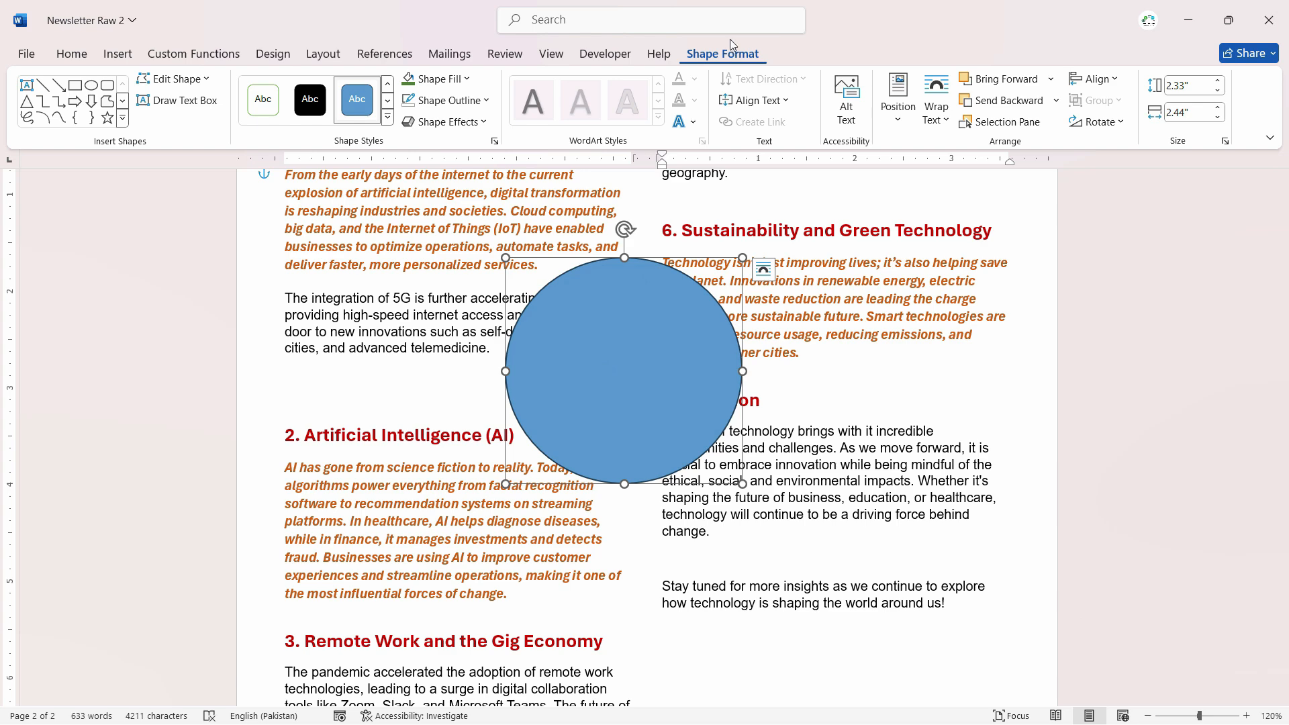
{"action": "left_click", "coordinate": [443, 100]}
{"action": "left_click", "coordinate": [443, 282]}
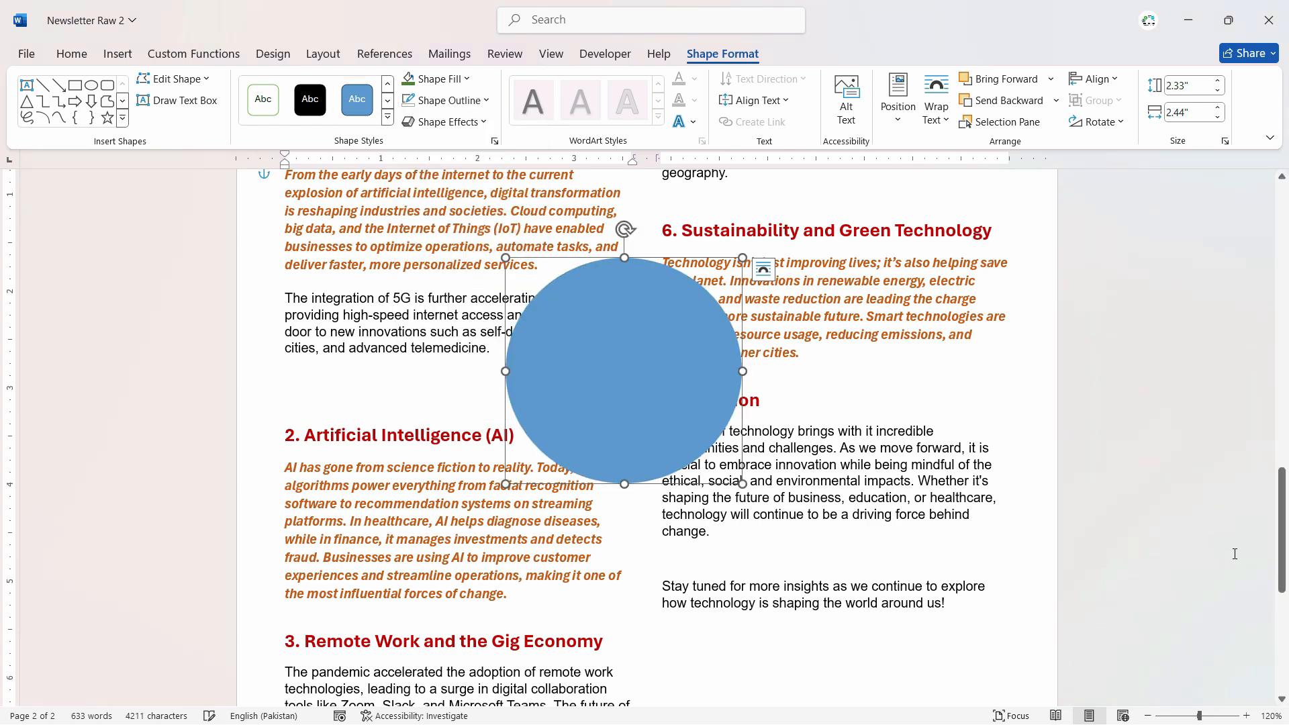
{"action": "left_click", "coordinate": [441, 79]}
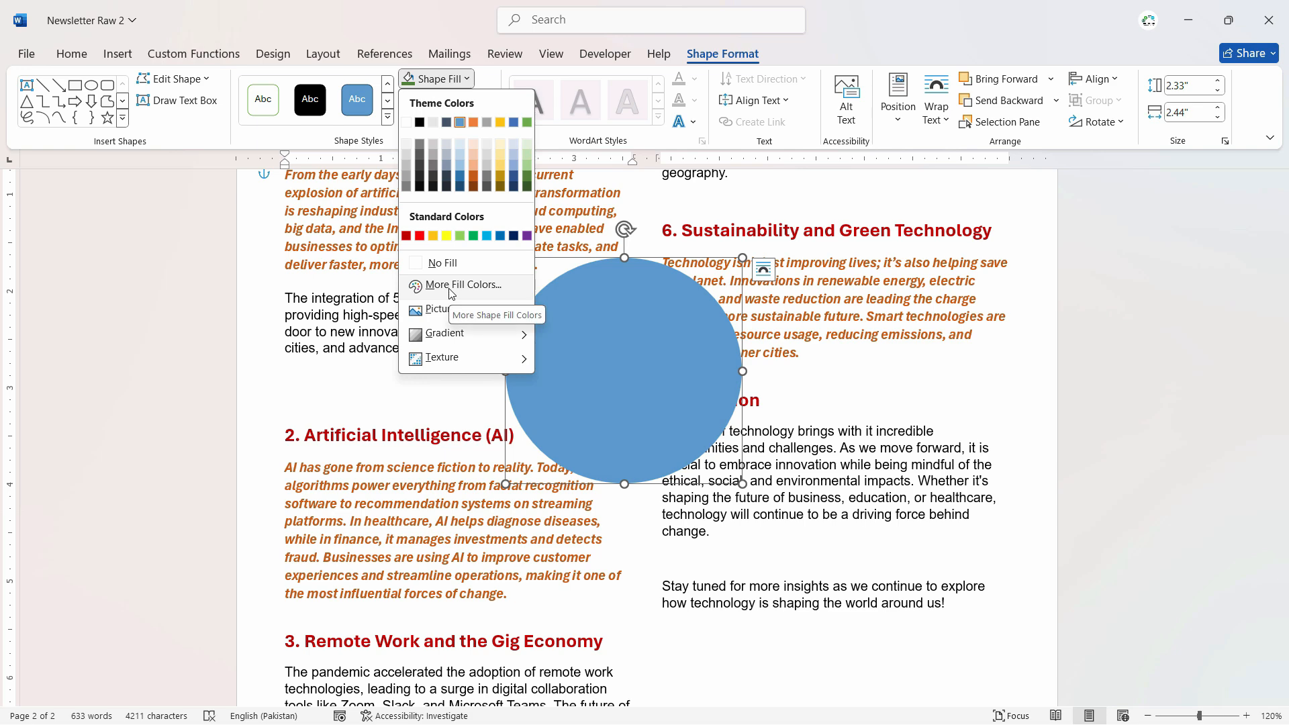
{"action": "left_click", "coordinate": [528, 123]}
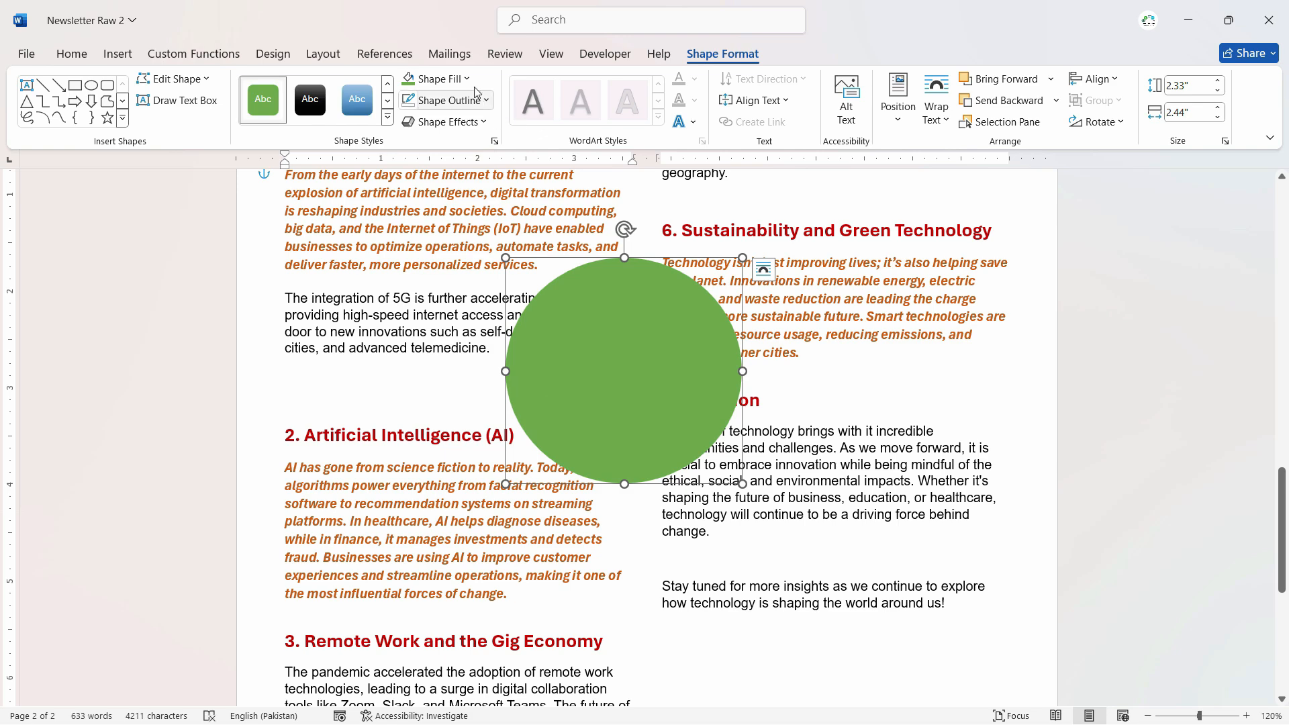
- Apply the shaded green shape style from the last row of the theme styles to the circle
{"action": "left_click", "coordinate": [387, 118]}
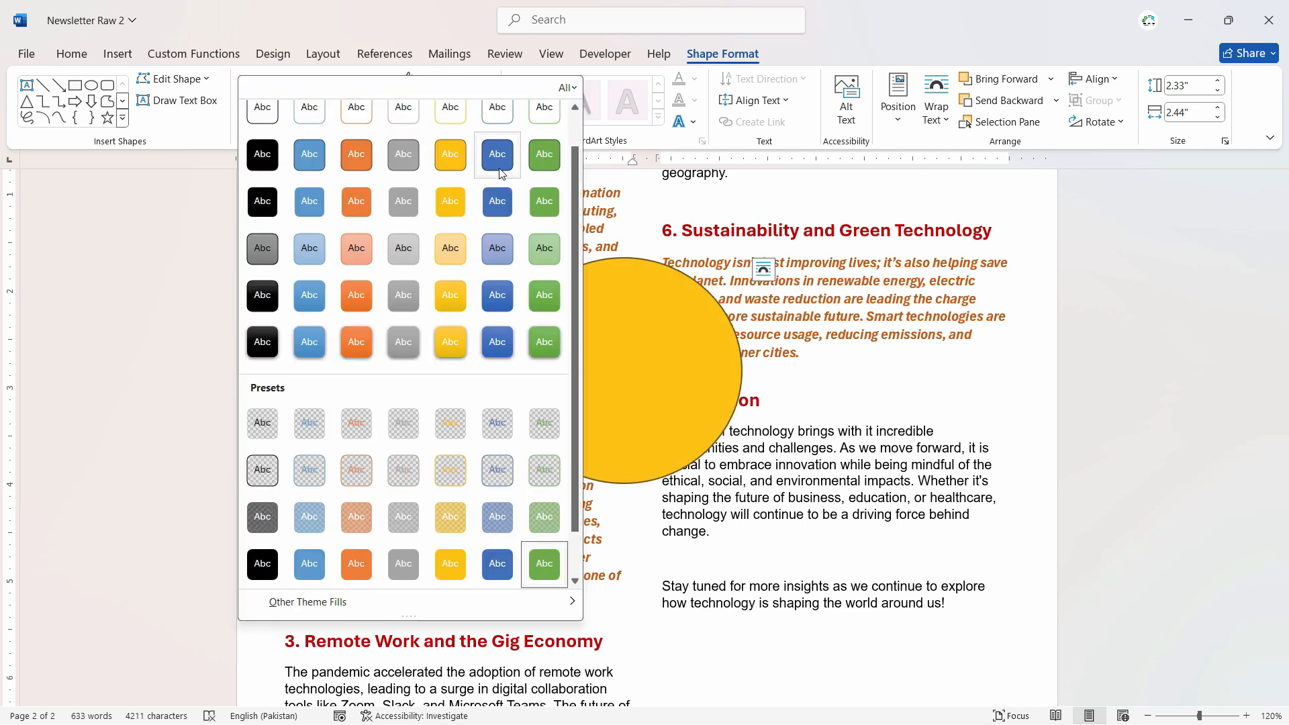
{"action": "left_click", "coordinate": [541, 341]}
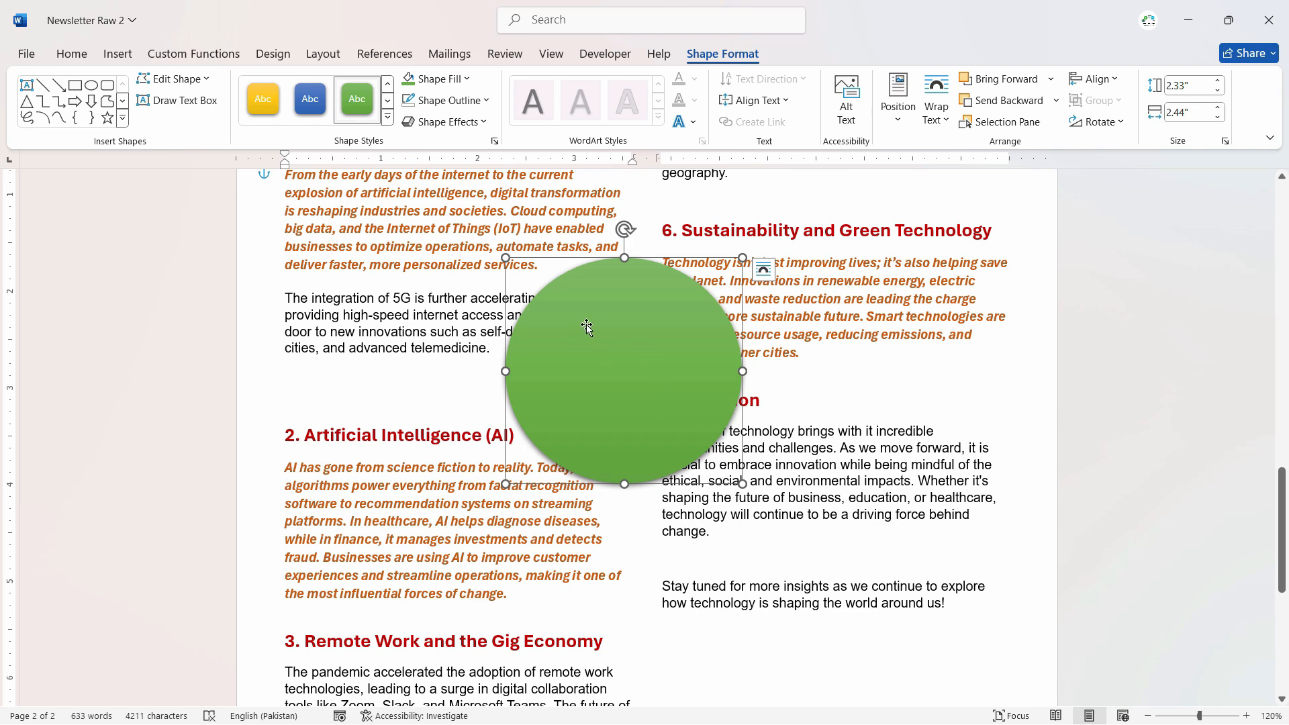
{"action": "left_click", "coordinate": [388, 118]}
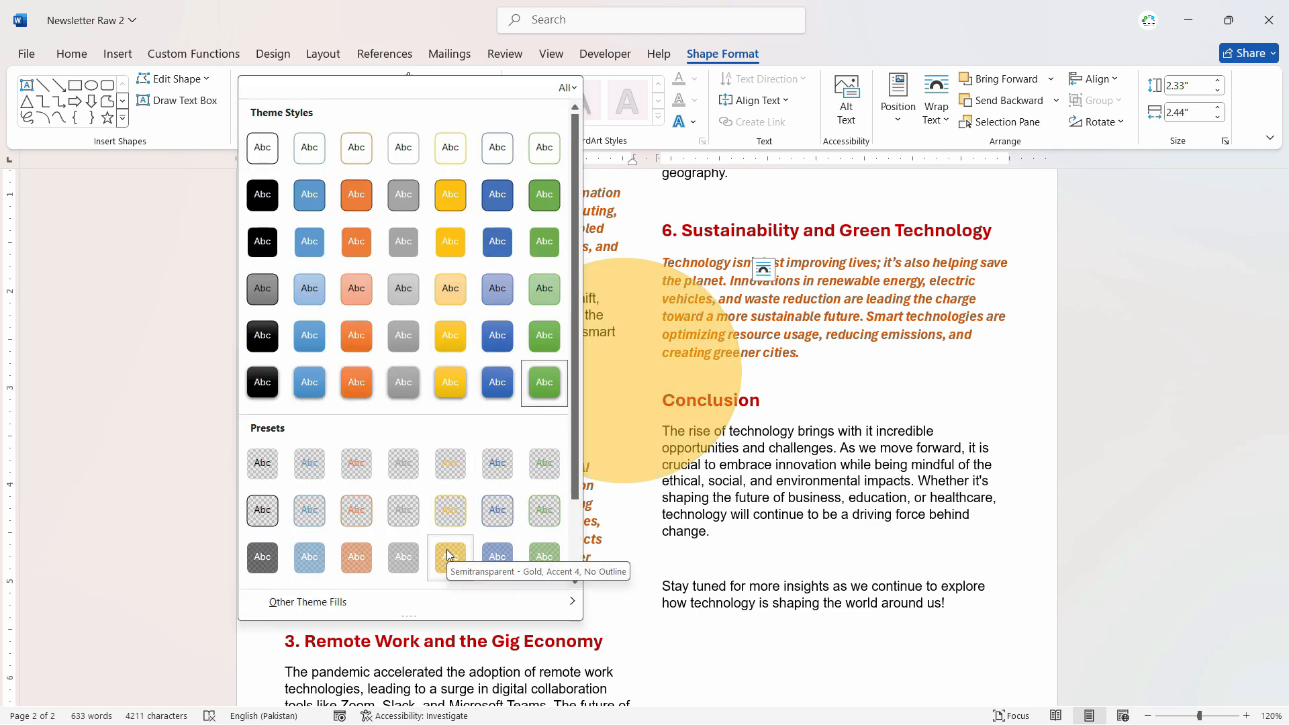
{"action": "left_click", "coordinate": [544, 382]}
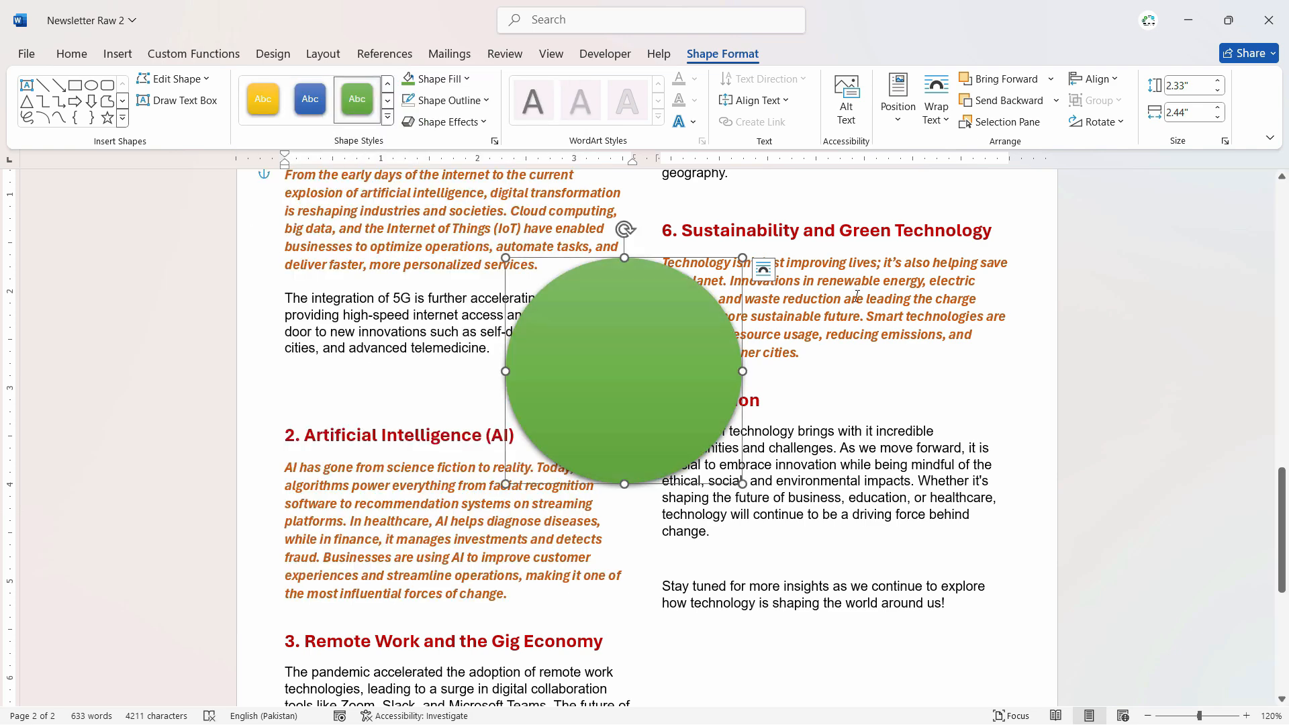
{"action": "left_click", "coordinate": [828, 351]}
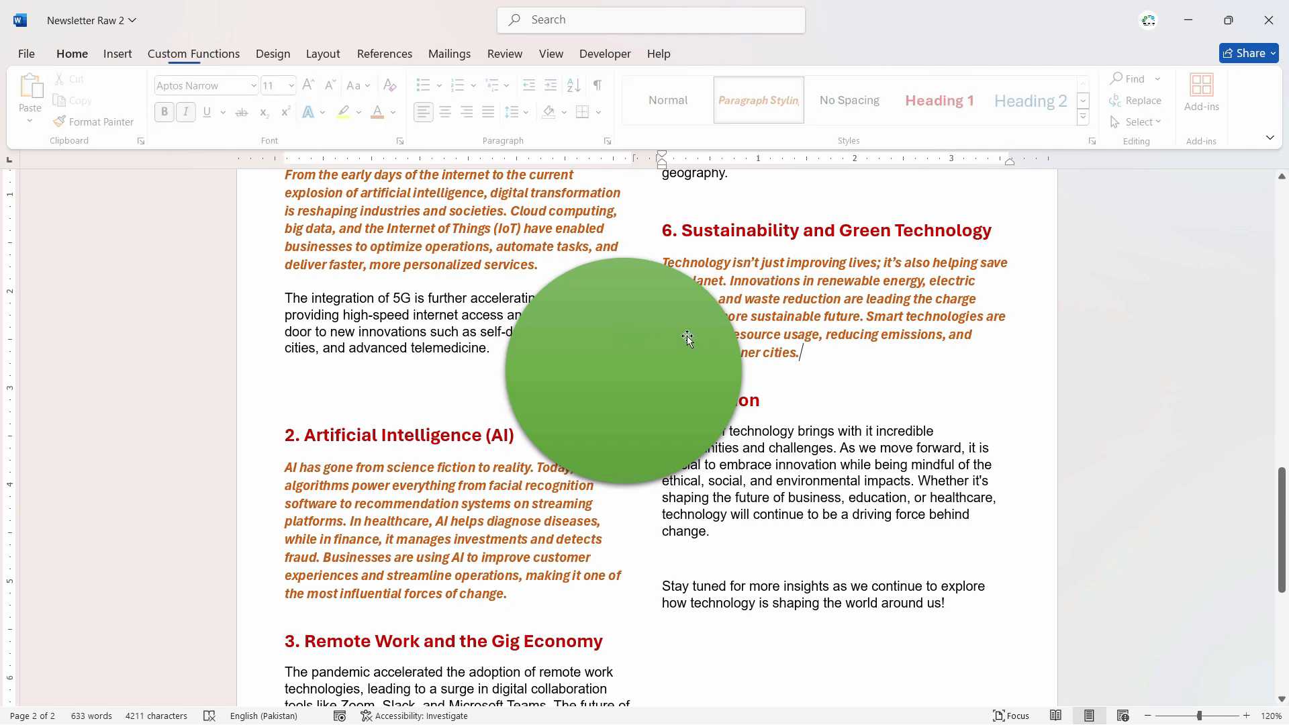
- Set the green circle's text wrapping to Square so both columns flow around it
{"action": "left_click", "coordinate": [687, 337]}
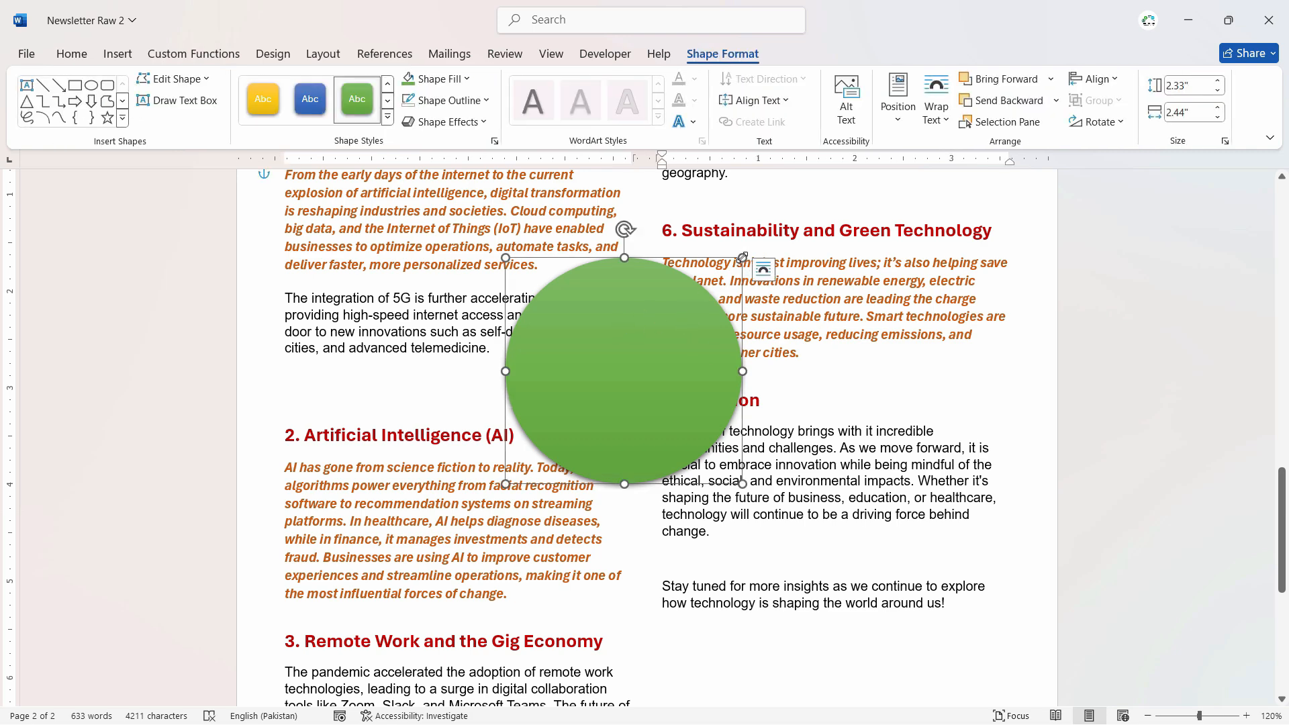
{"action": "left_click", "coordinate": [747, 317]}
{"action": "left_click", "coordinate": [709, 337]}
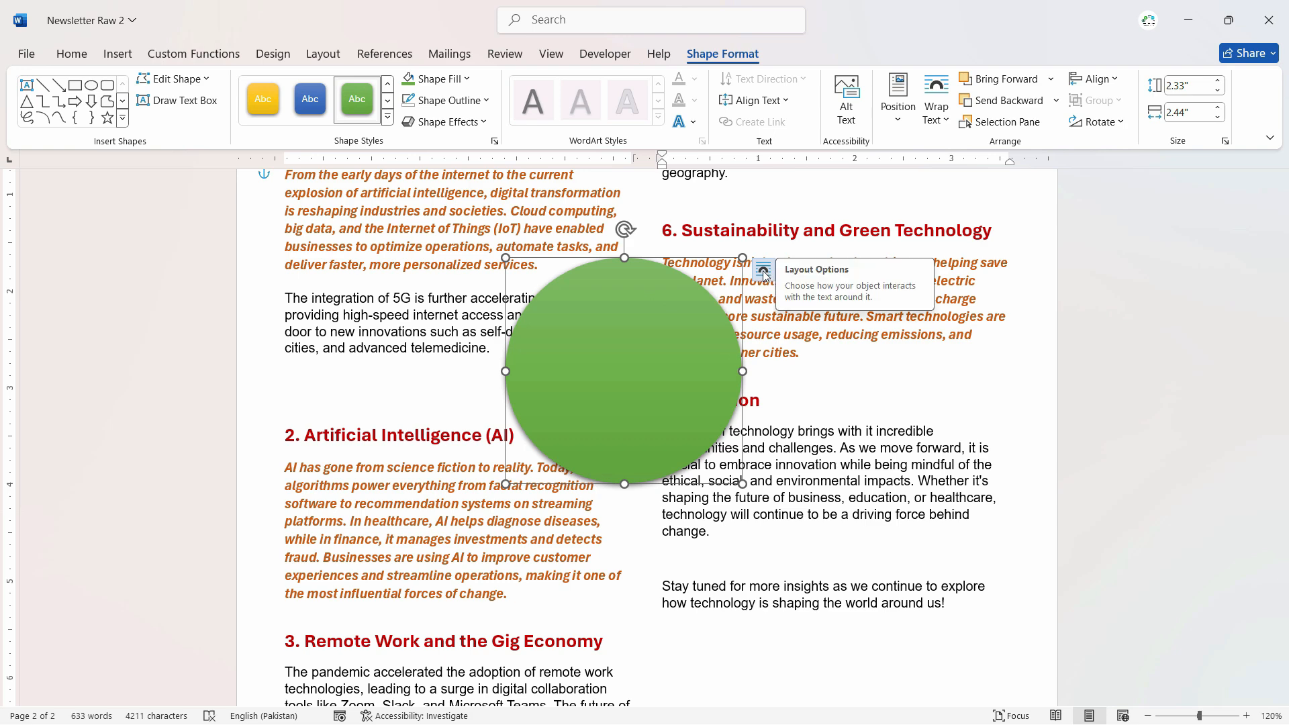
{"action": "left_click", "coordinate": [764, 272]}
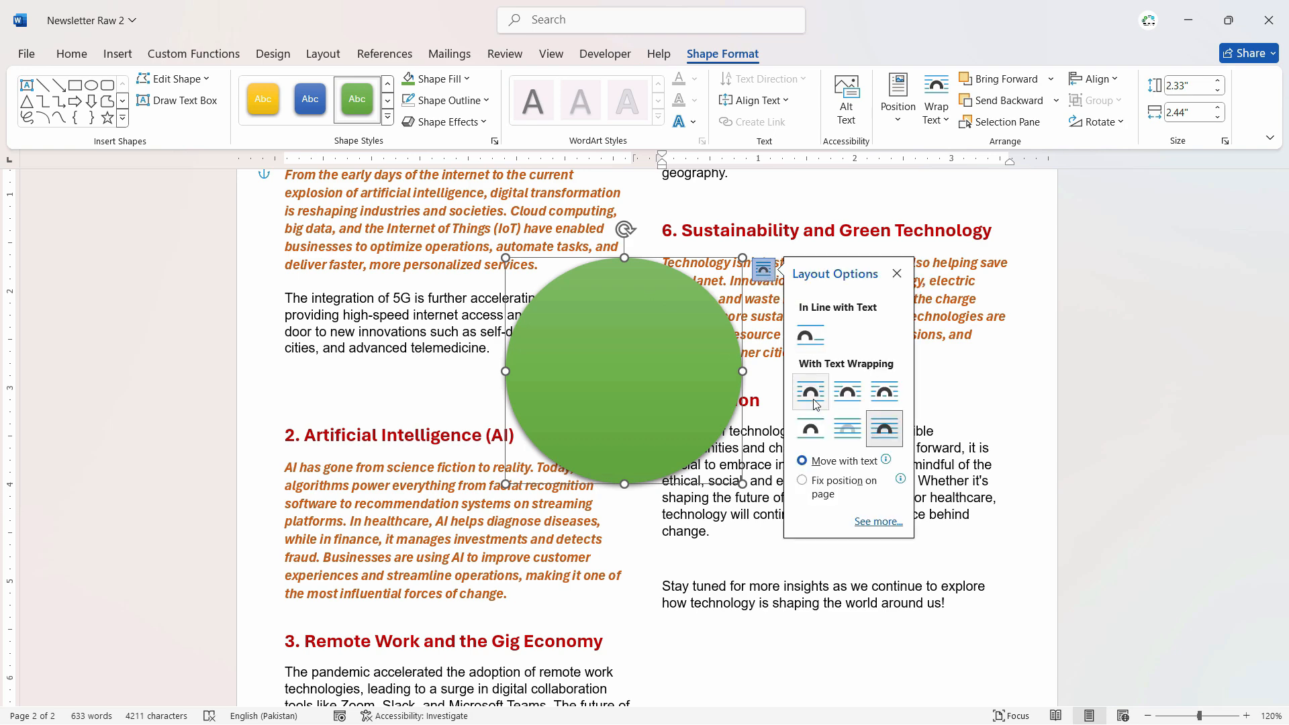
{"action": "left_click", "coordinate": [810, 393]}
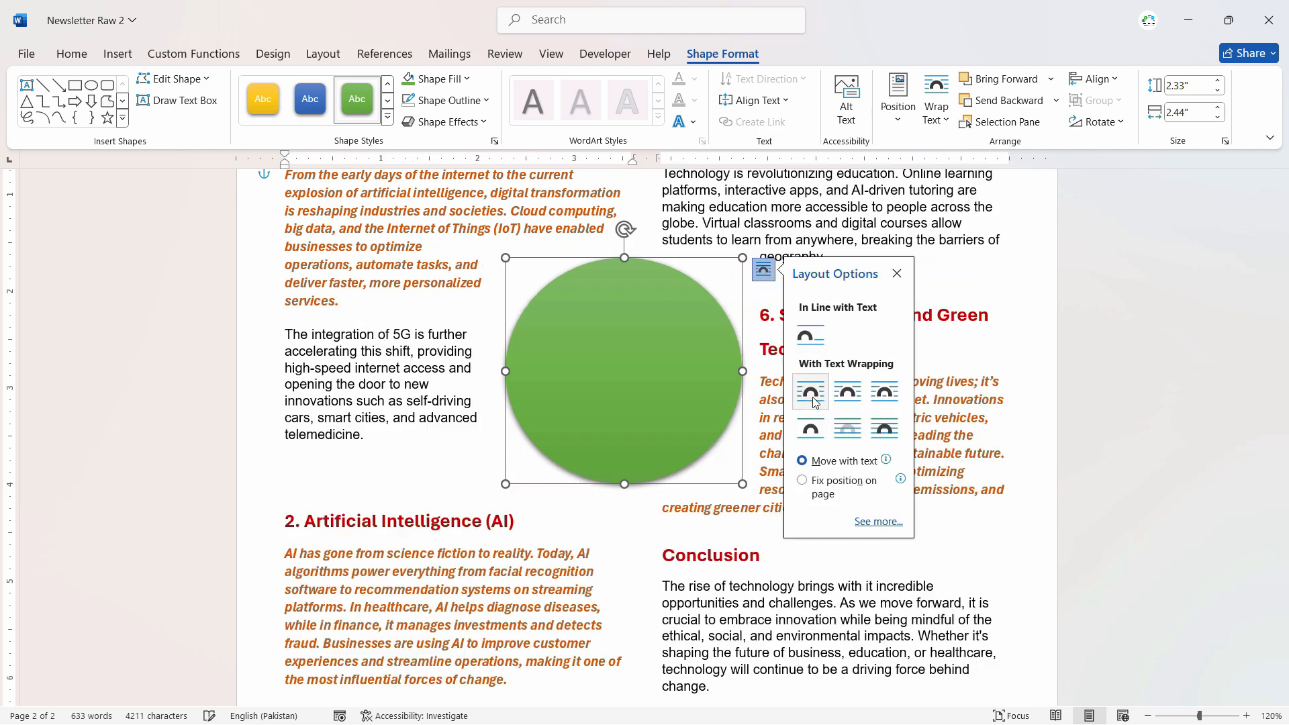
- Try Tight, Top and Bottom, and In Front of Text wrapping on the circle, and return it to Square
{"action": "scroll", "coordinate": [796, 475], "scroll_direction": "up", "scroll_amount": 3}
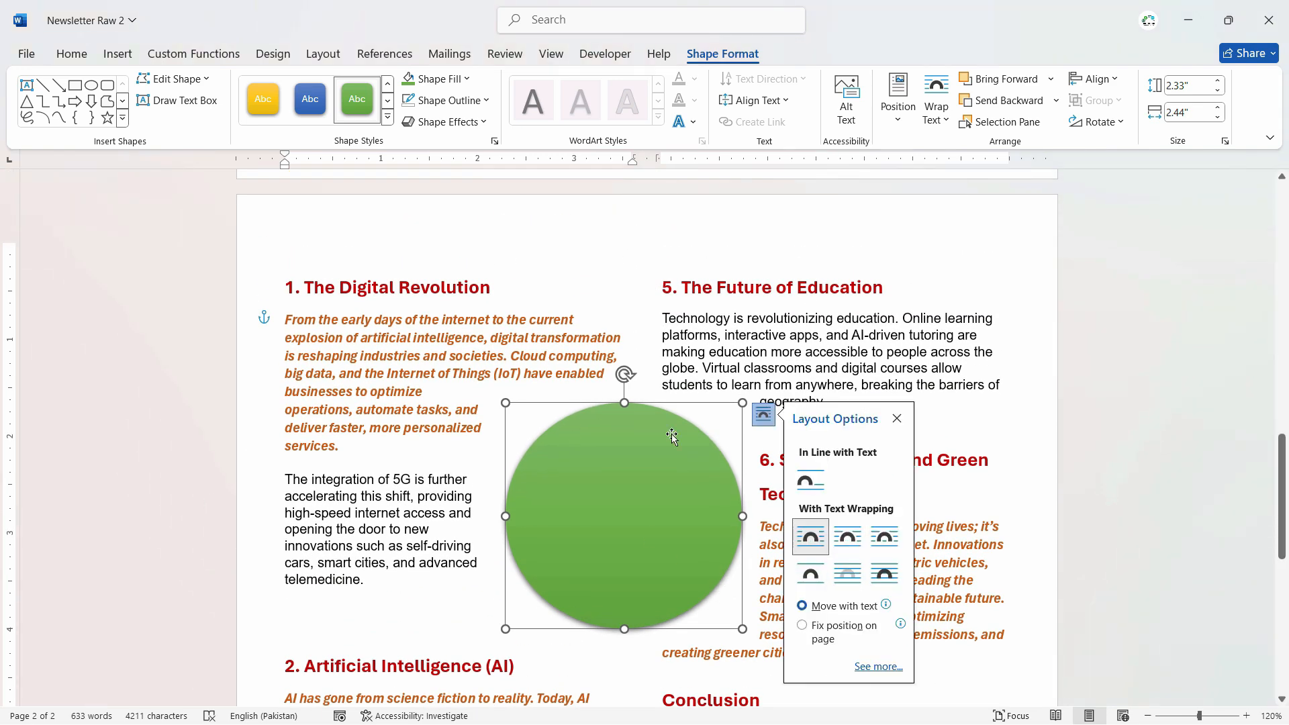
{"action": "left_click", "coordinate": [849, 539]}
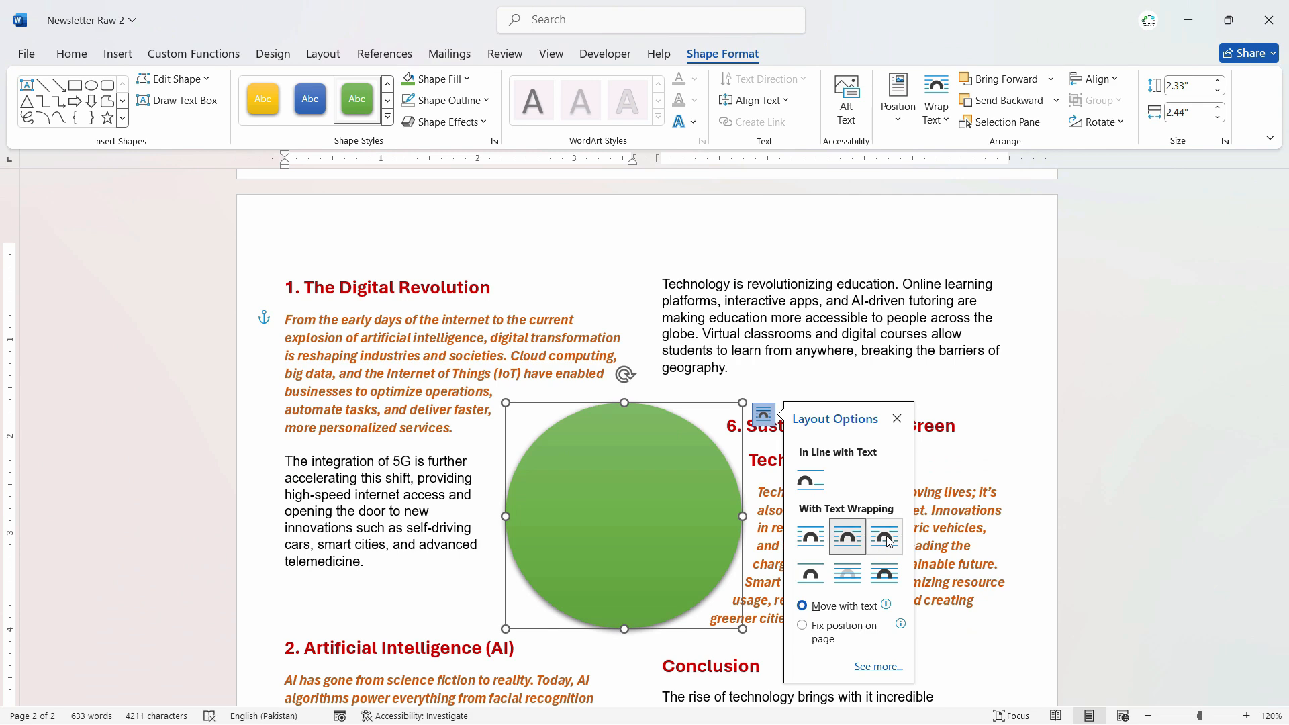
{"action": "left_click", "coordinate": [810, 537]}
{"action": "left_click", "coordinate": [811, 576]}
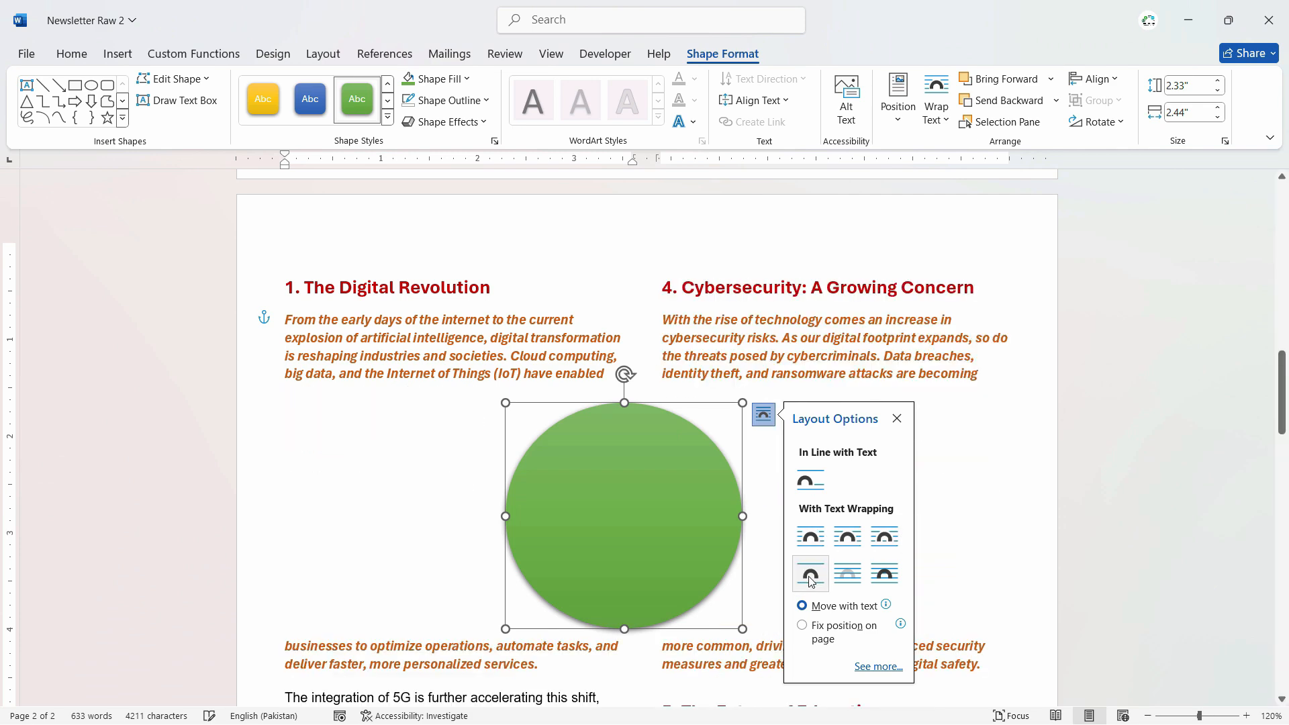
{"action": "left_click", "coordinate": [878, 575]}
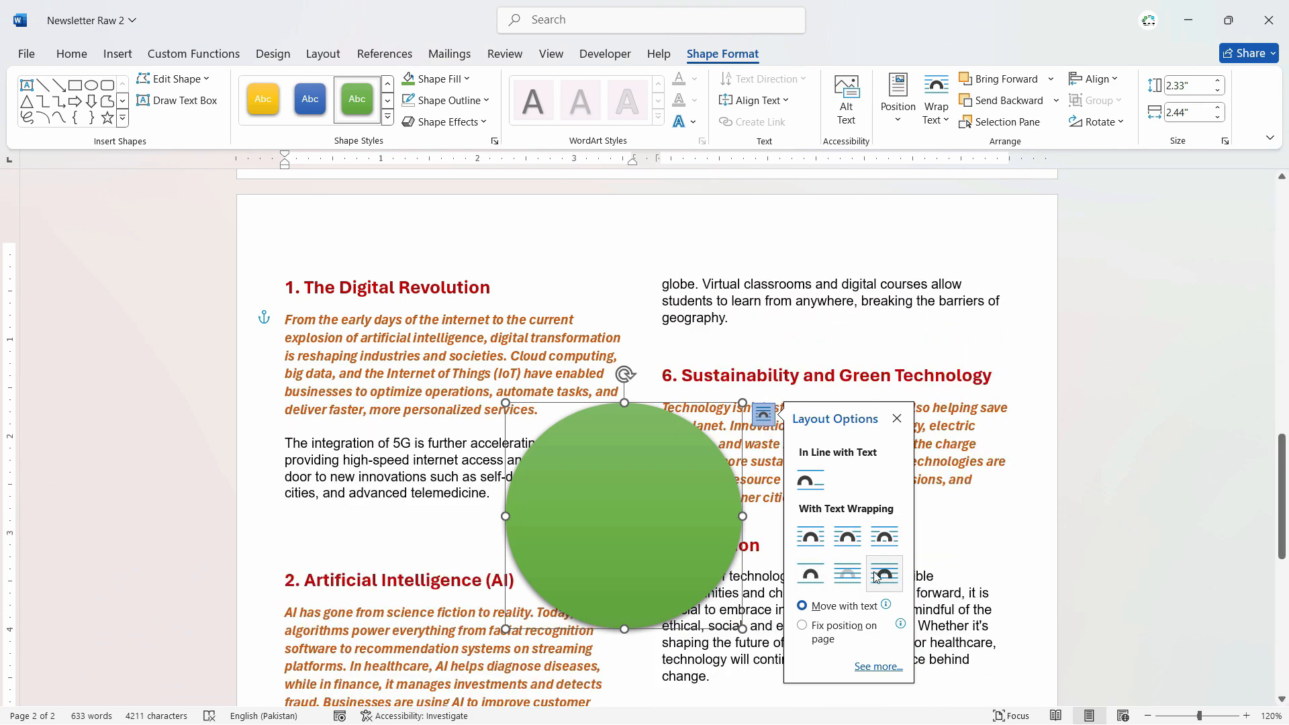
{"action": "left_click", "coordinate": [810, 540]}
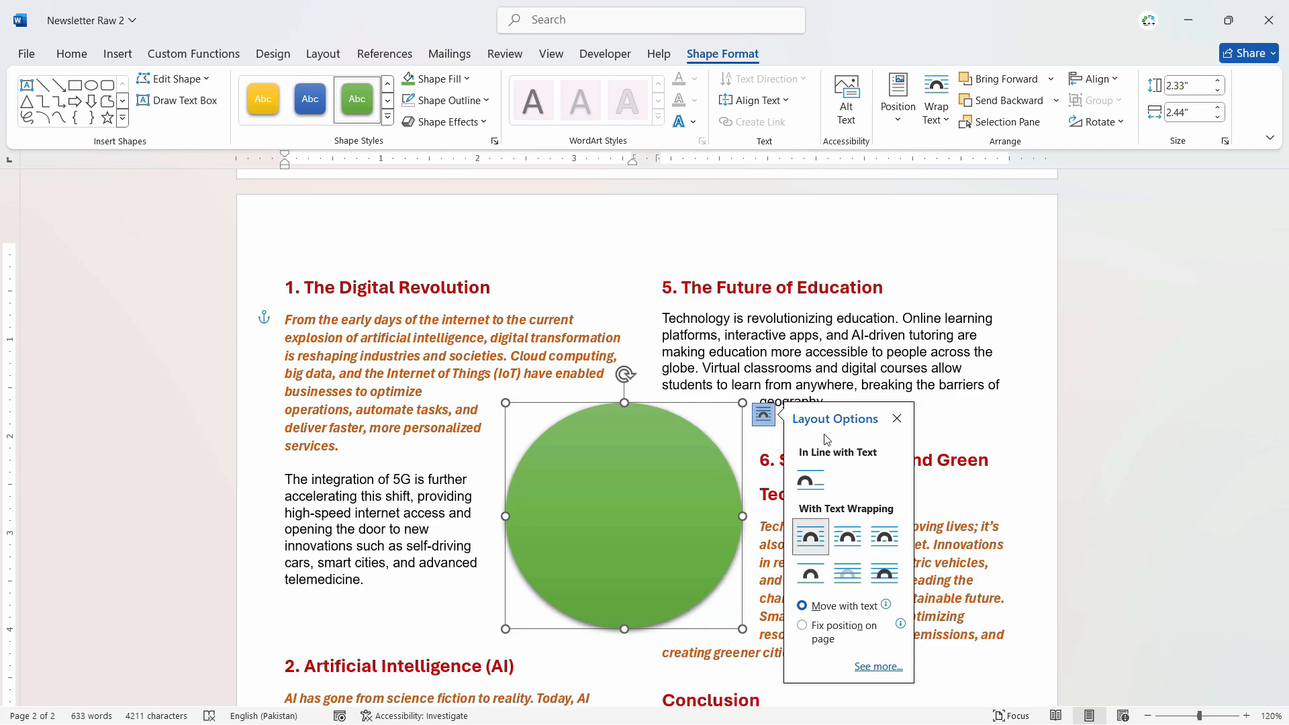
{"action": "left_click", "coordinate": [879, 318]}
- Justify all the text in the newsletter
{"action": "scroll", "coordinate": [891, 492], "scroll_direction": "down", "scroll_amount": 3}
{"action": "scroll", "coordinate": [773, 376], "scroll_direction": "up", "scroll_amount": 3}
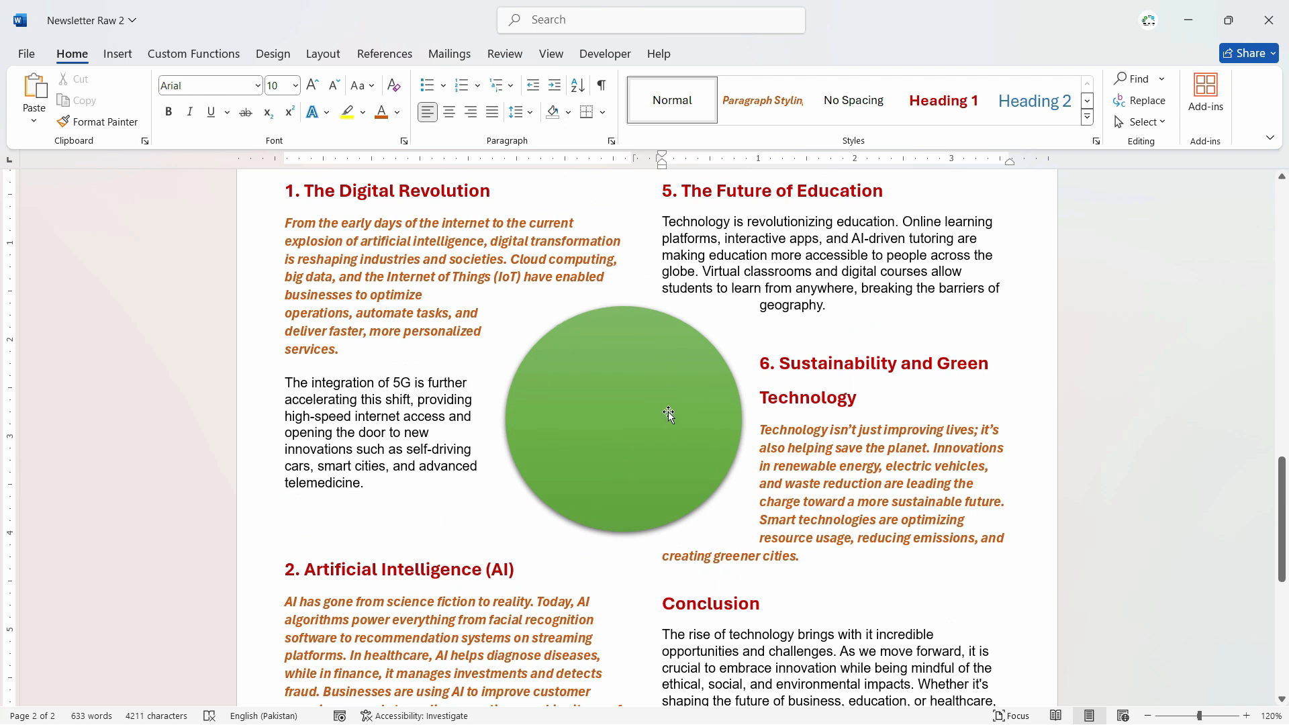
{"action": "left_click", "coordinate": [413, 320]}
{"action": "scroll", "coordinate": [406, 332], "scroll_direction": "up", "scroll_amount": 6}
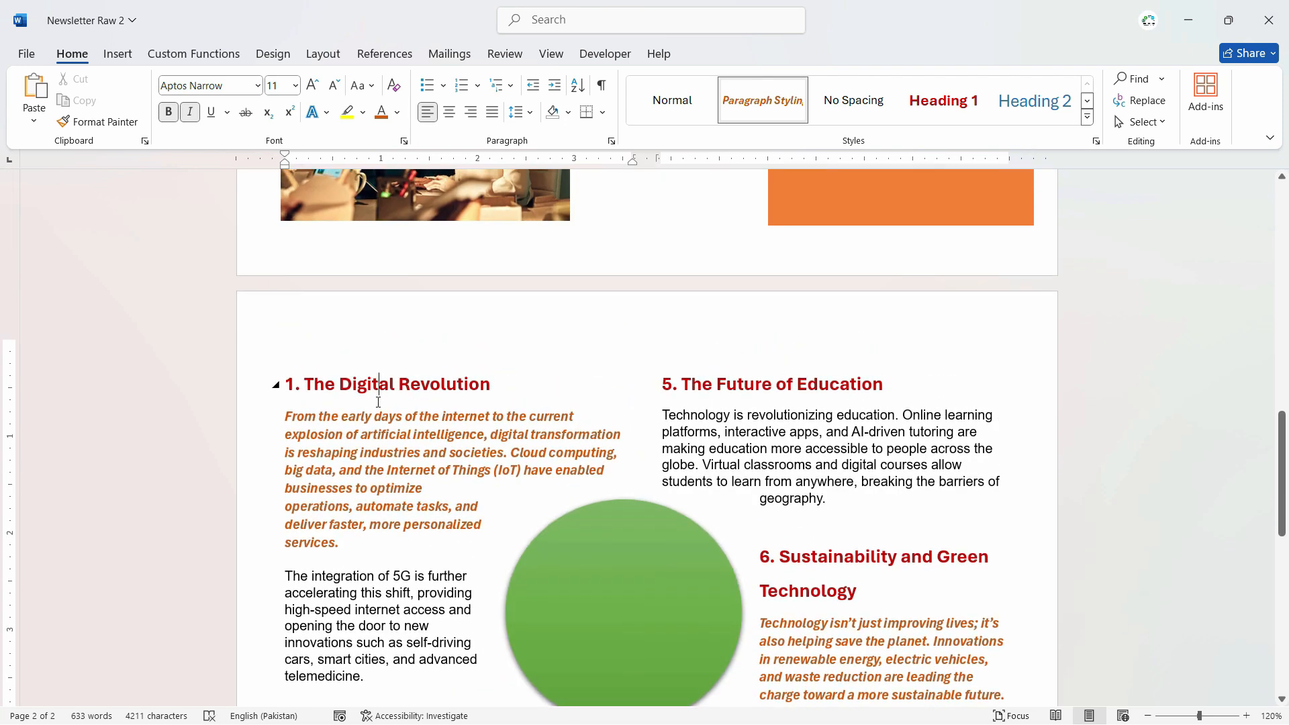
{"action": "key", "text": "ctrl+a"}
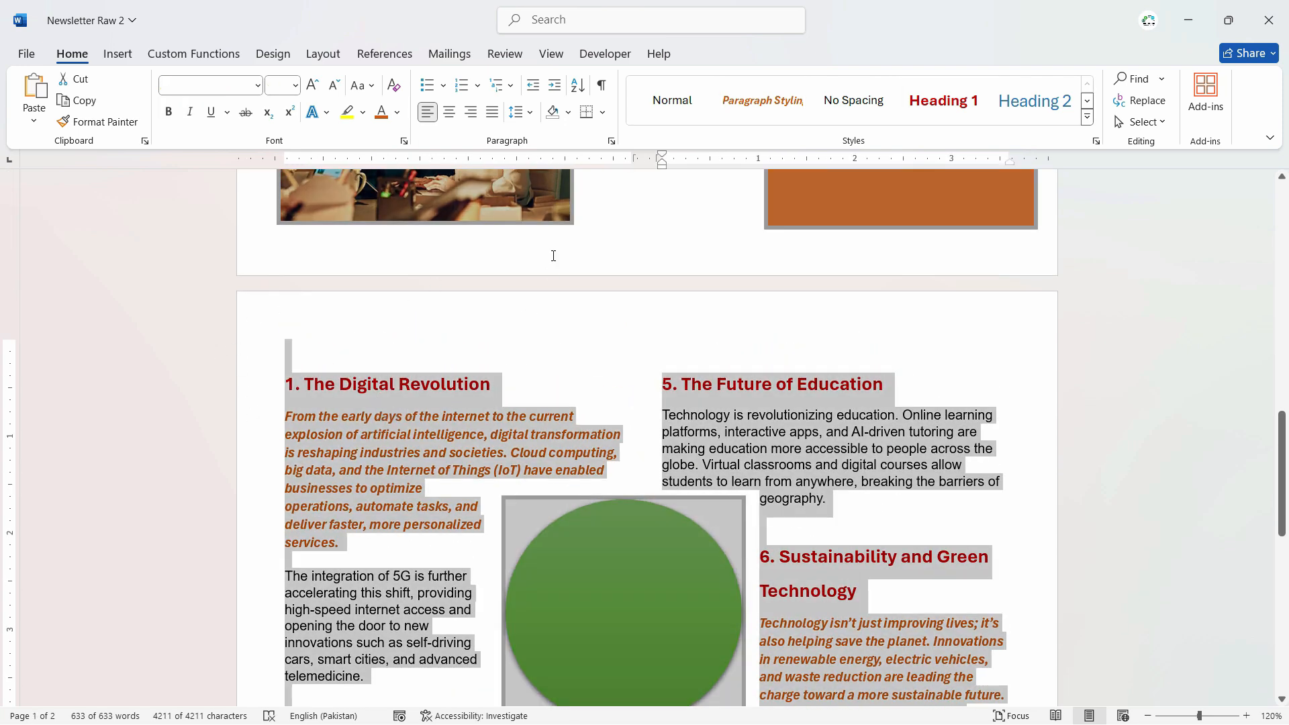
{"action": "left_click", "coordinate": [496, 113]}
{"action": "scroll", "coordinate": [822, 482], "scroll_direction": "down", "scroll_amount": 4}
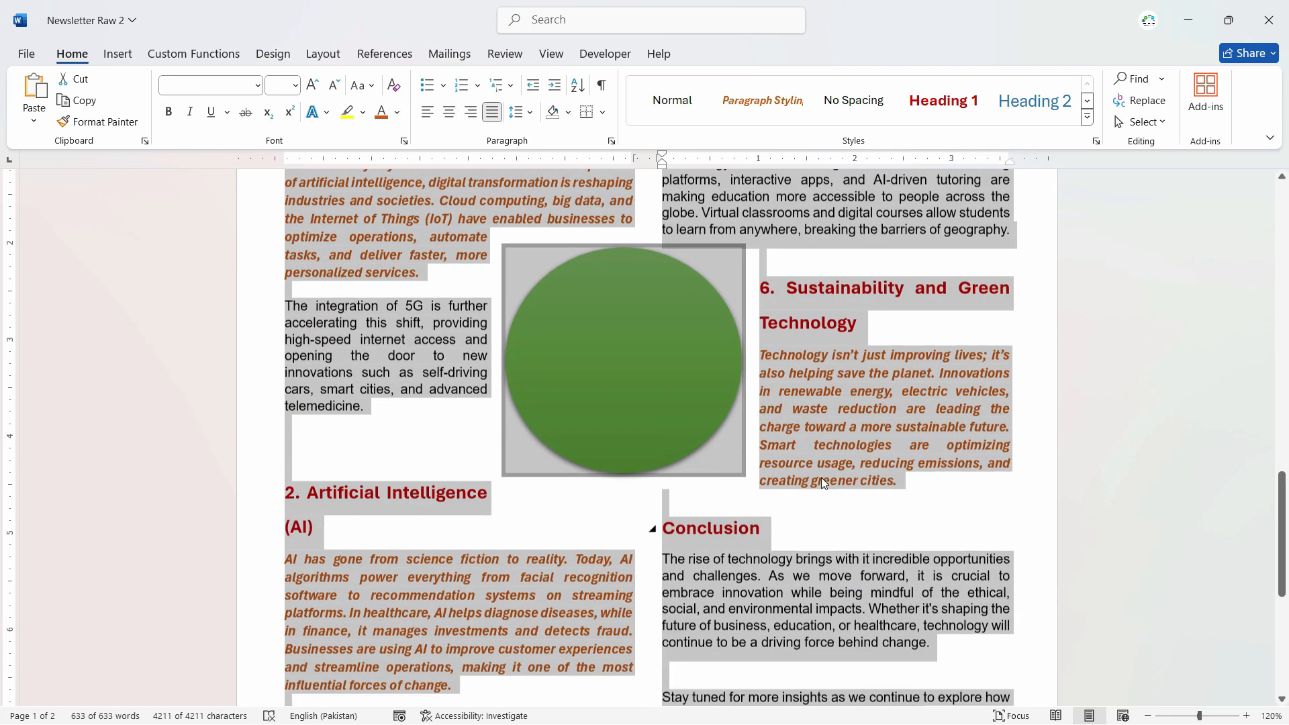
{"action": "left_click", "coordinate": [777, 464]}
{"action": "scroll", "coordinate": [705, 460], "scroll_direction": "up", "scroll_amount": 2}
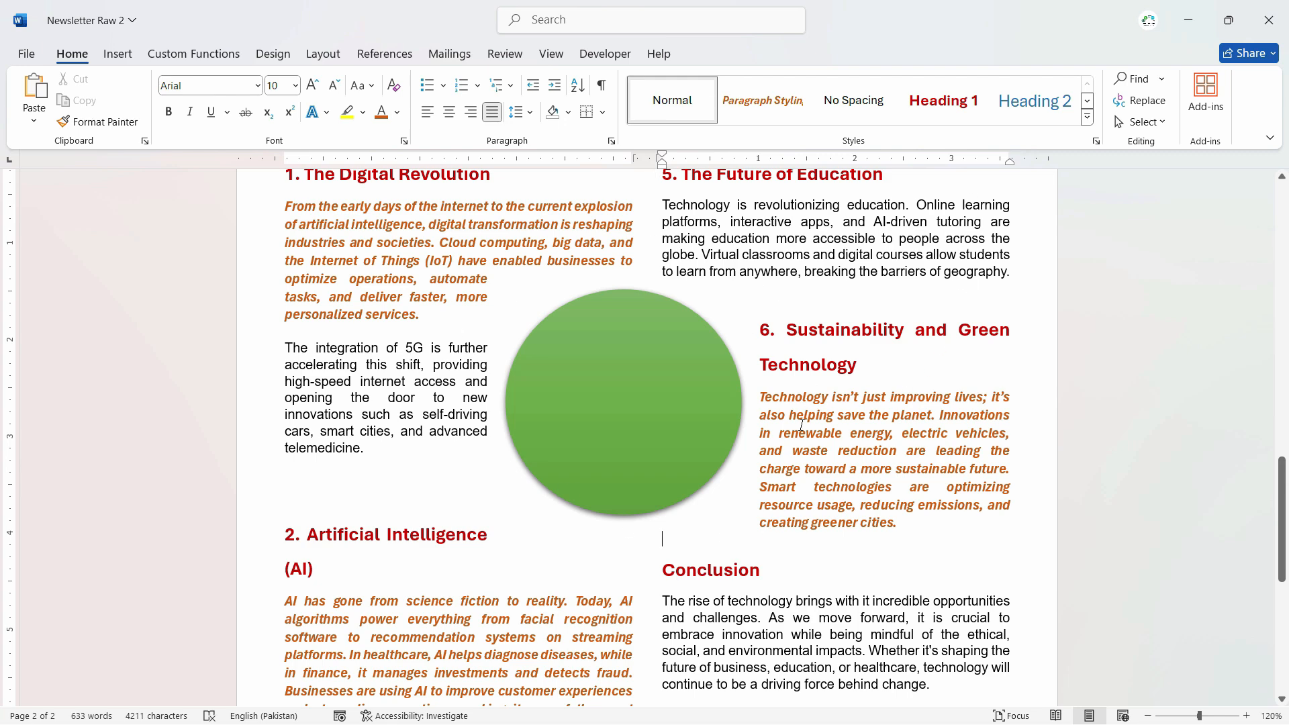
- Copy the technology quote from the ChatGPT page in the browser and paste it into the green circle in Word as its text
{"action": "left_click", "coordinate": [623, 310]}
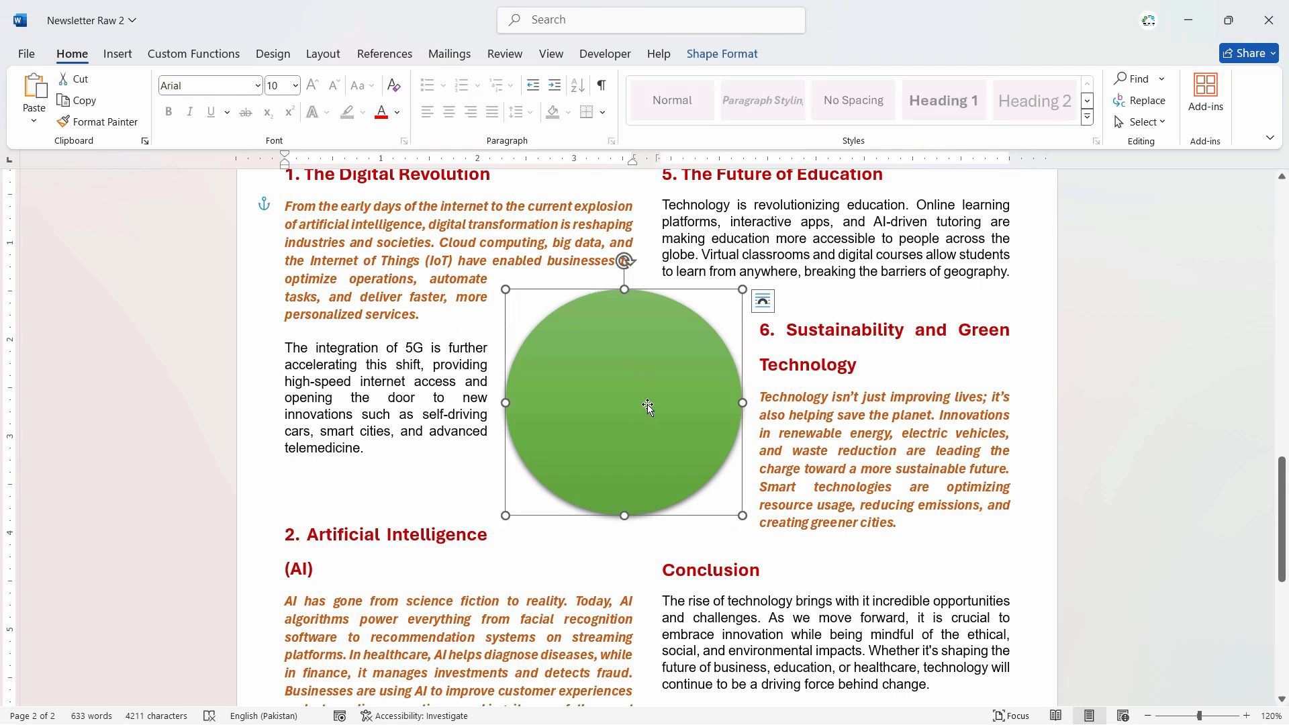
{"action": "right_click", "coordinate": [622, 376]}
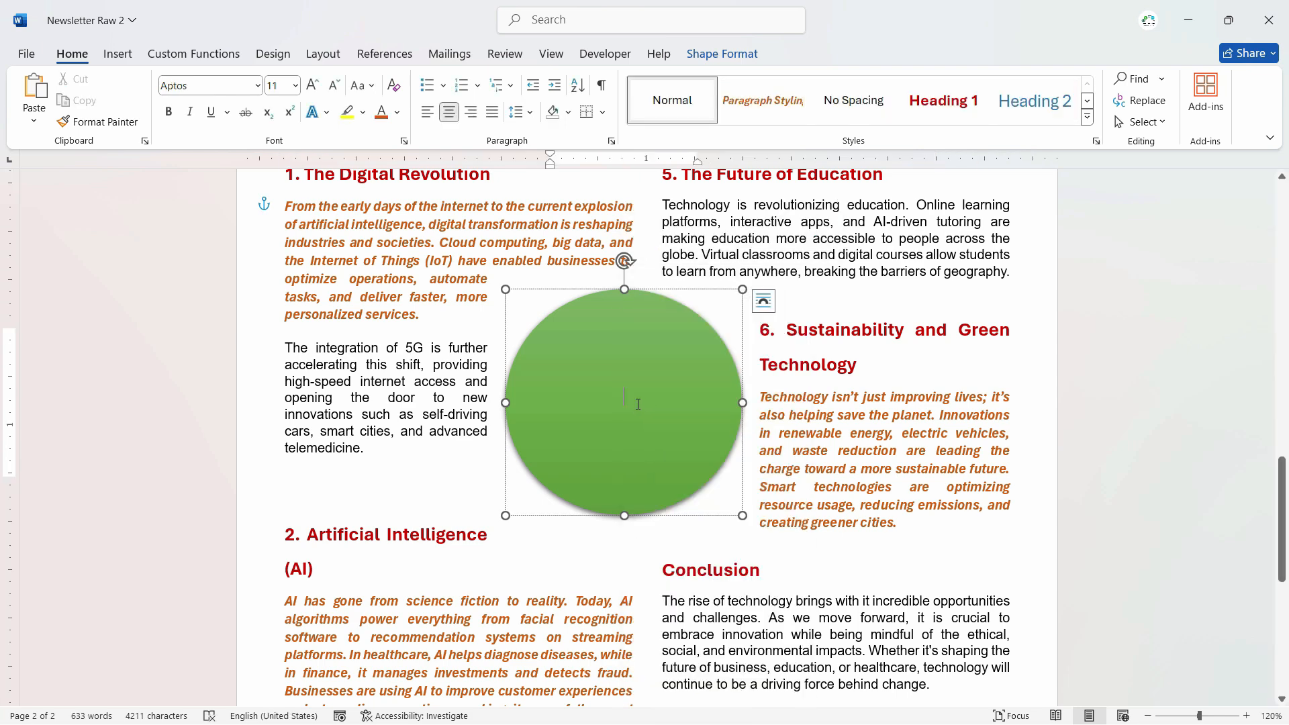
{"action": "key", "text": "alt+Tab"}
{"action": "left_click_drag", "start_coordinate": [398, 197], "coordinate": [792, 257]}
{"action": "key", "text": "ctrl+c"}
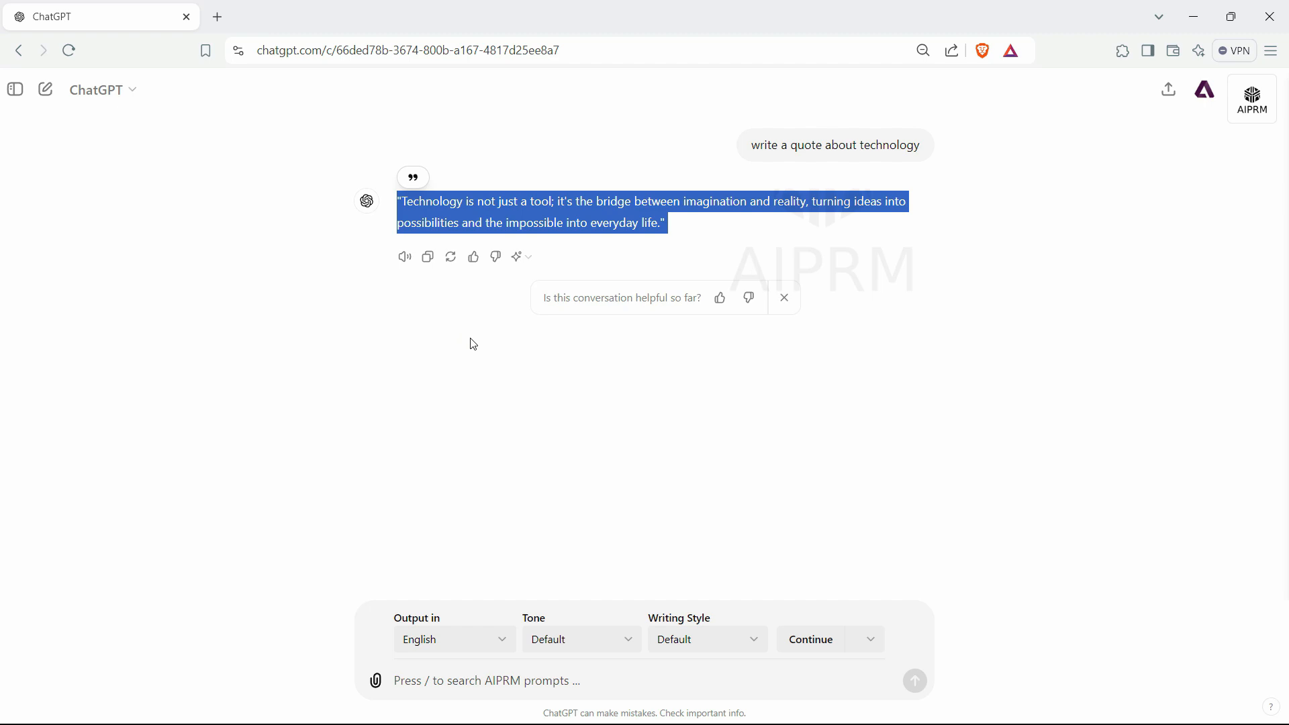
{"action": "key", "text": "alt+Tab"}
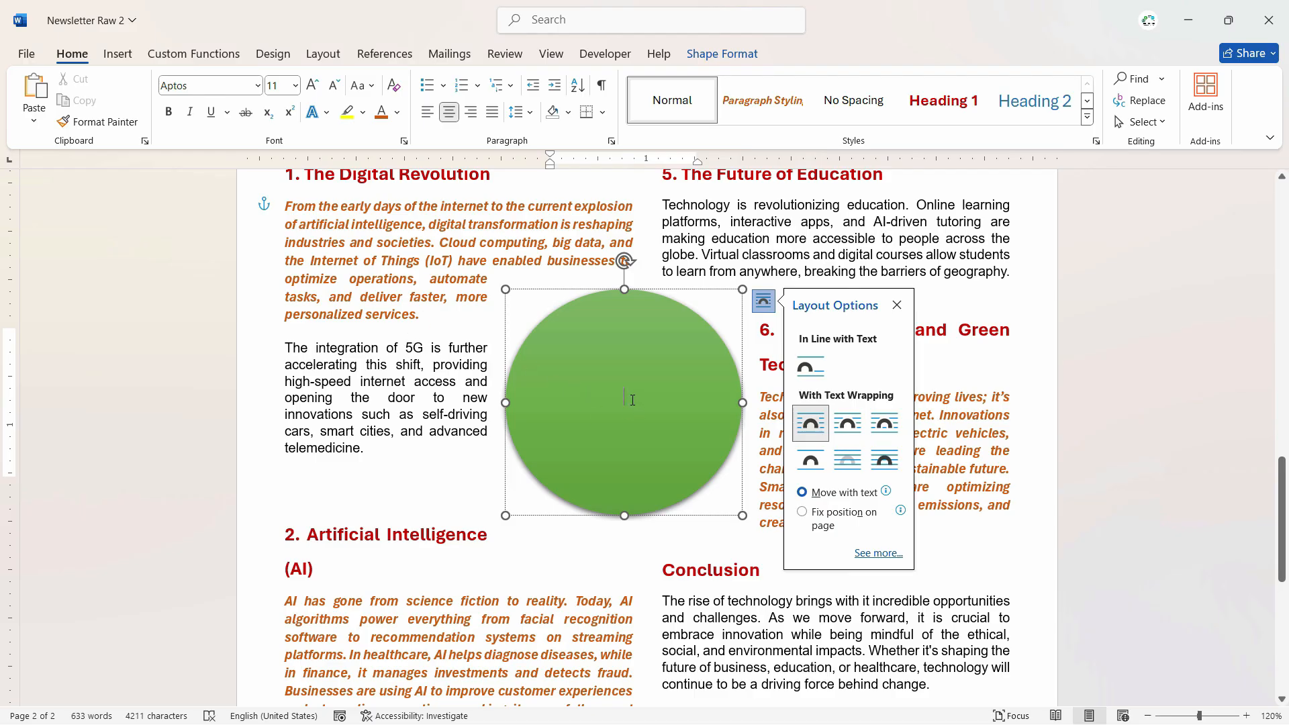
{"action": "key", "text": "ctrl+v"}
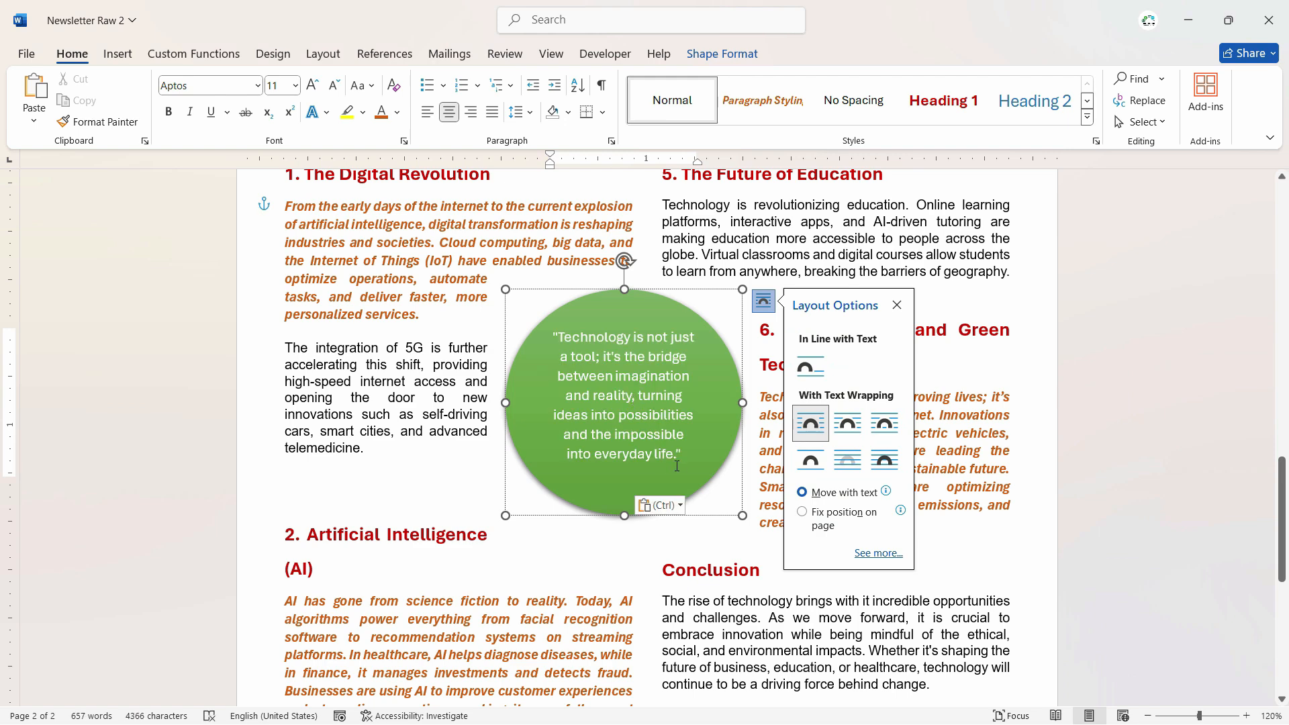
- Change the quote in the circle to the Times New Roman font and make it italic
{"action": "left_click_drag", "start_coordinate": [685, 454], "coordinate": [553, 337]}
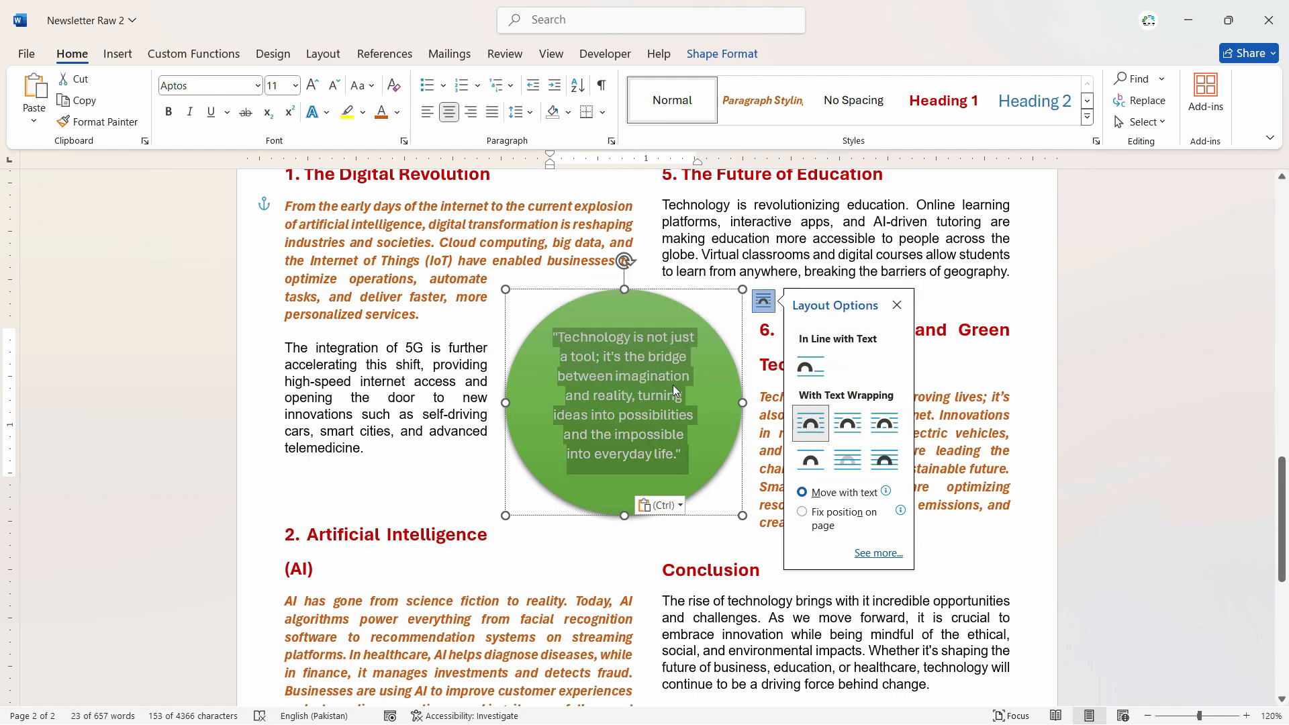
{"action": "key", "text": "ctrl"}
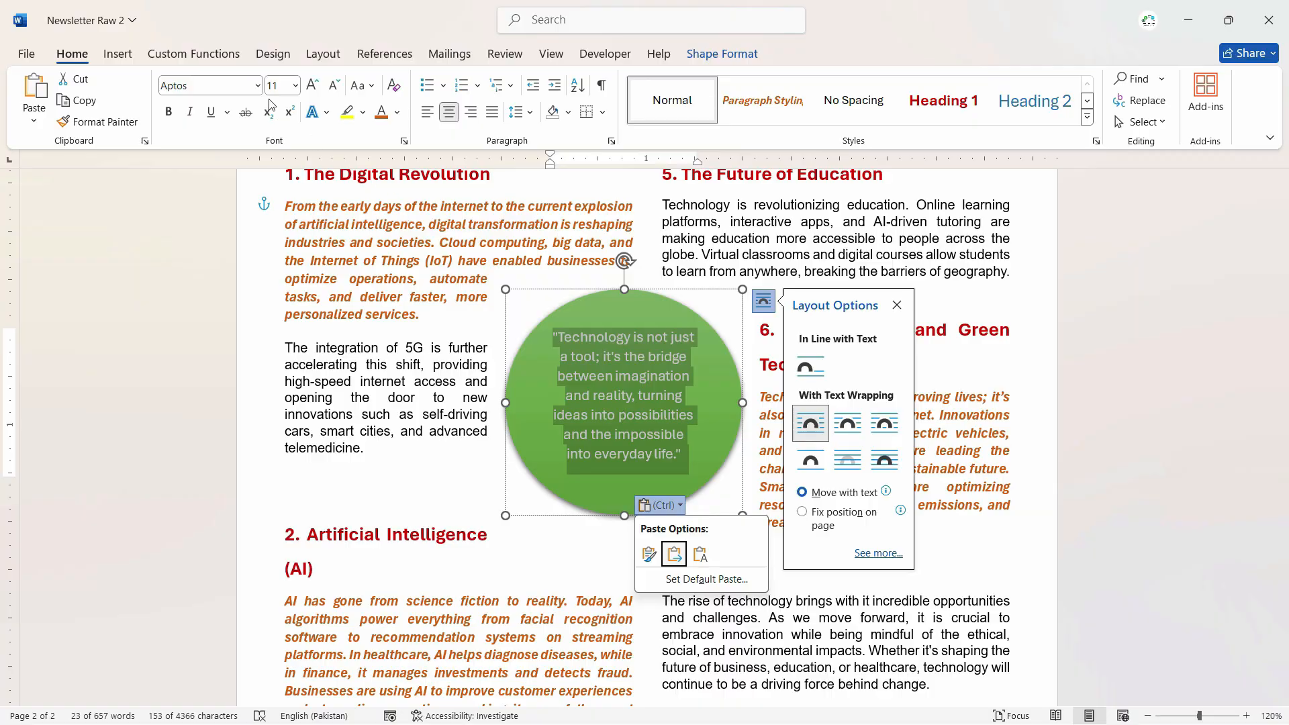
{"action": "left_click", "coordinate": [235, 89]}
{"action": "left_click", "coordinate": [235, 89]}
{"action": "type", "text": "Times New Roman"}
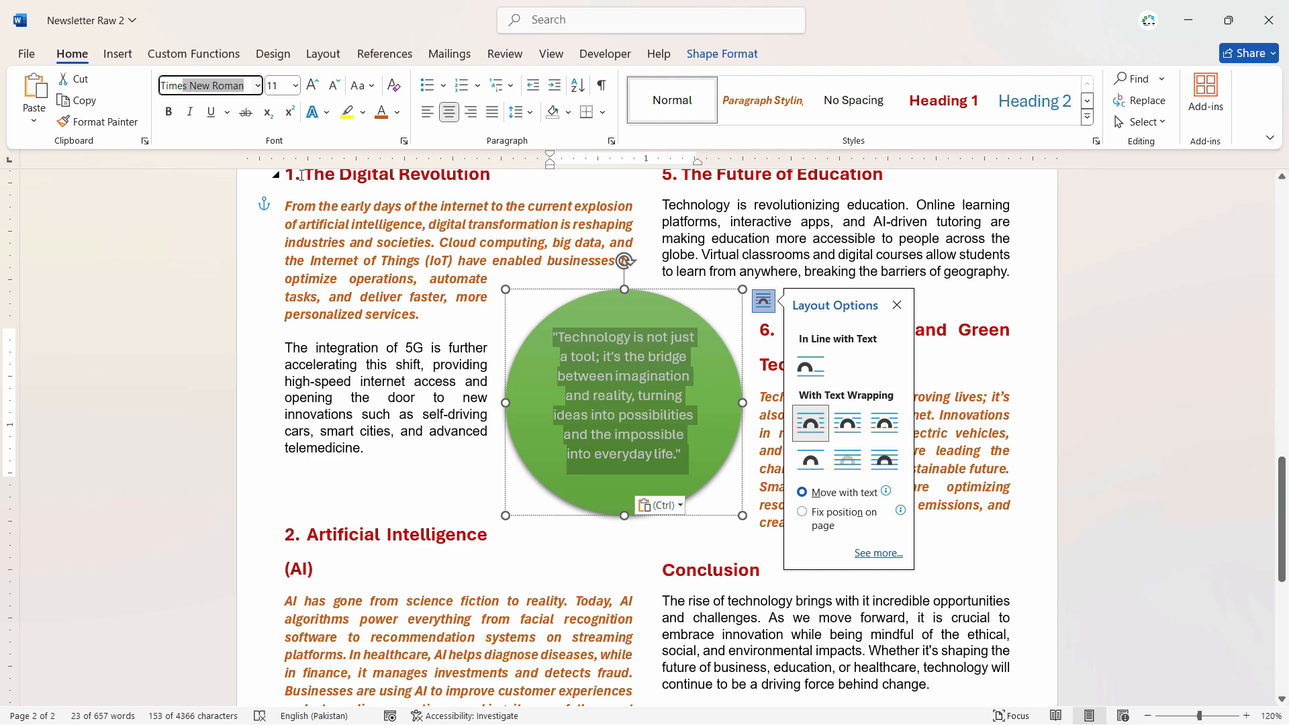
{"action": "key", "text": "Tab"}
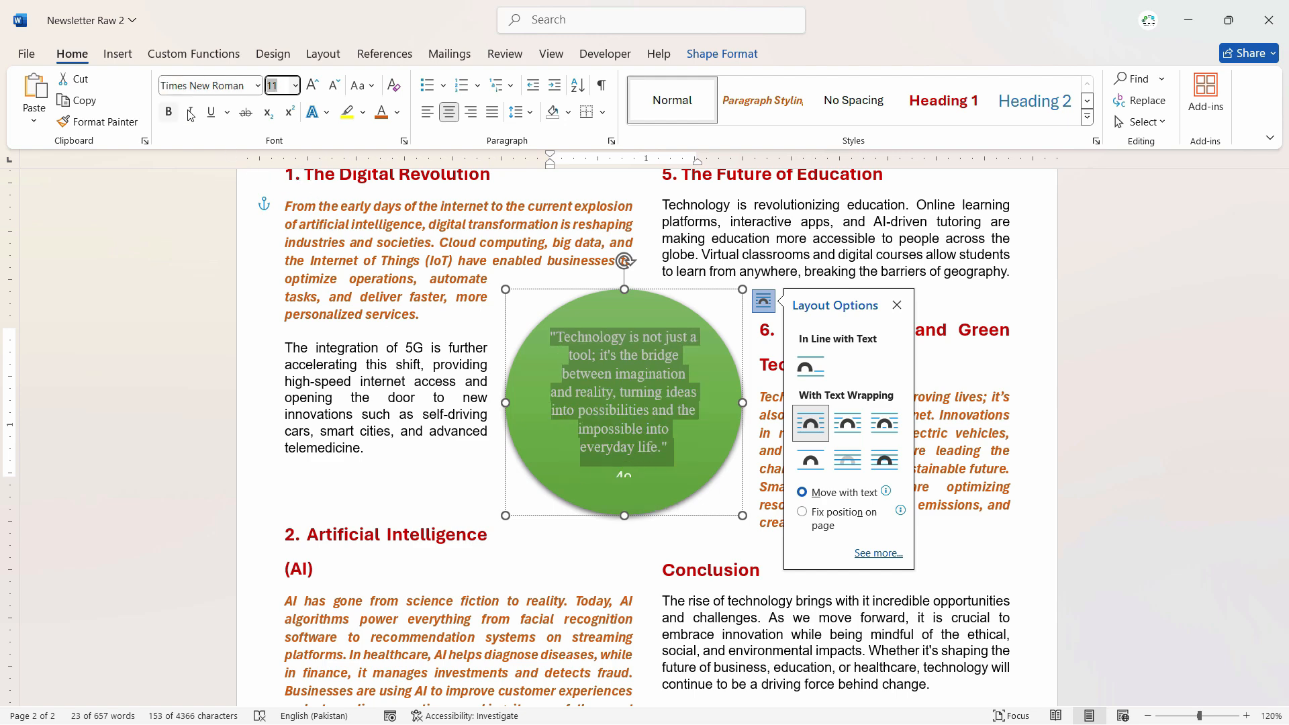
{"action": "key", "text": "ctrl+i"}
{"action": "left_click", "coordinate": [654, 467]}
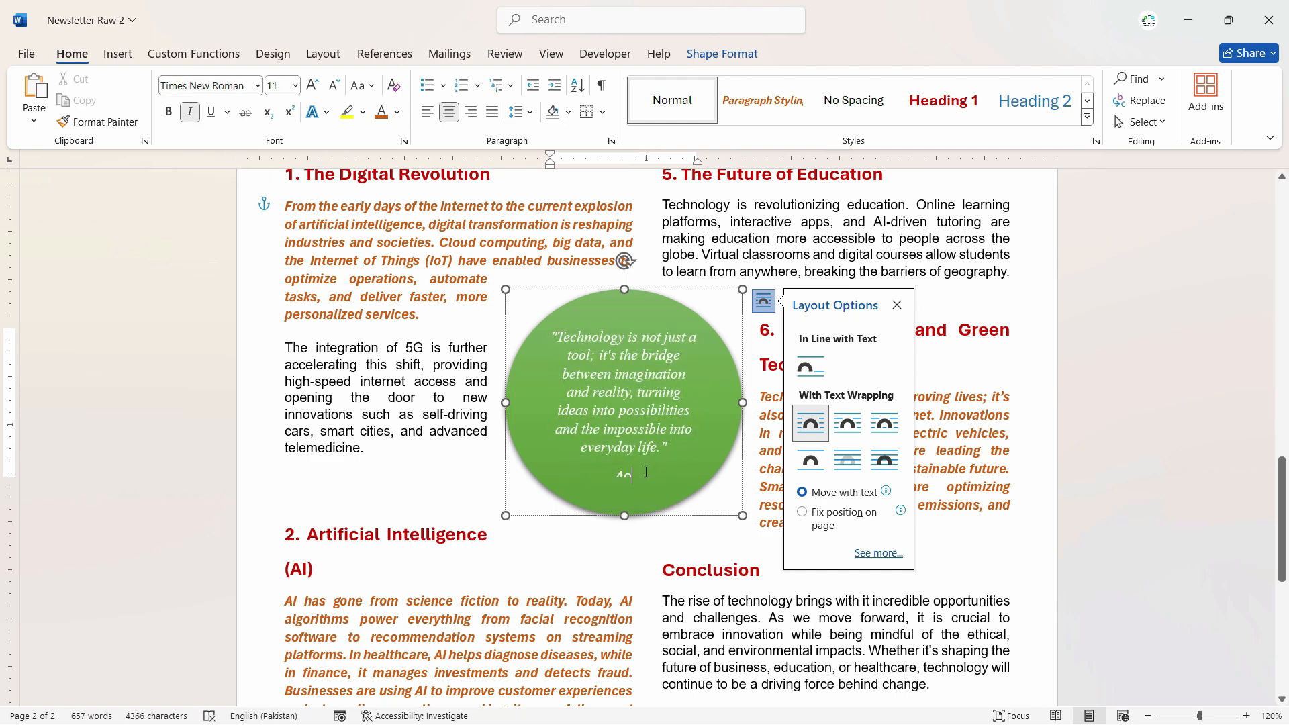
- Set the font size of the quote in the circle to 10
{"action": "scroll", "coordinate": [624, 415], "scroll_direction": "down", "scroll_amount": 1}
{"action": "triple_click", "coordinate": [624, 415]}
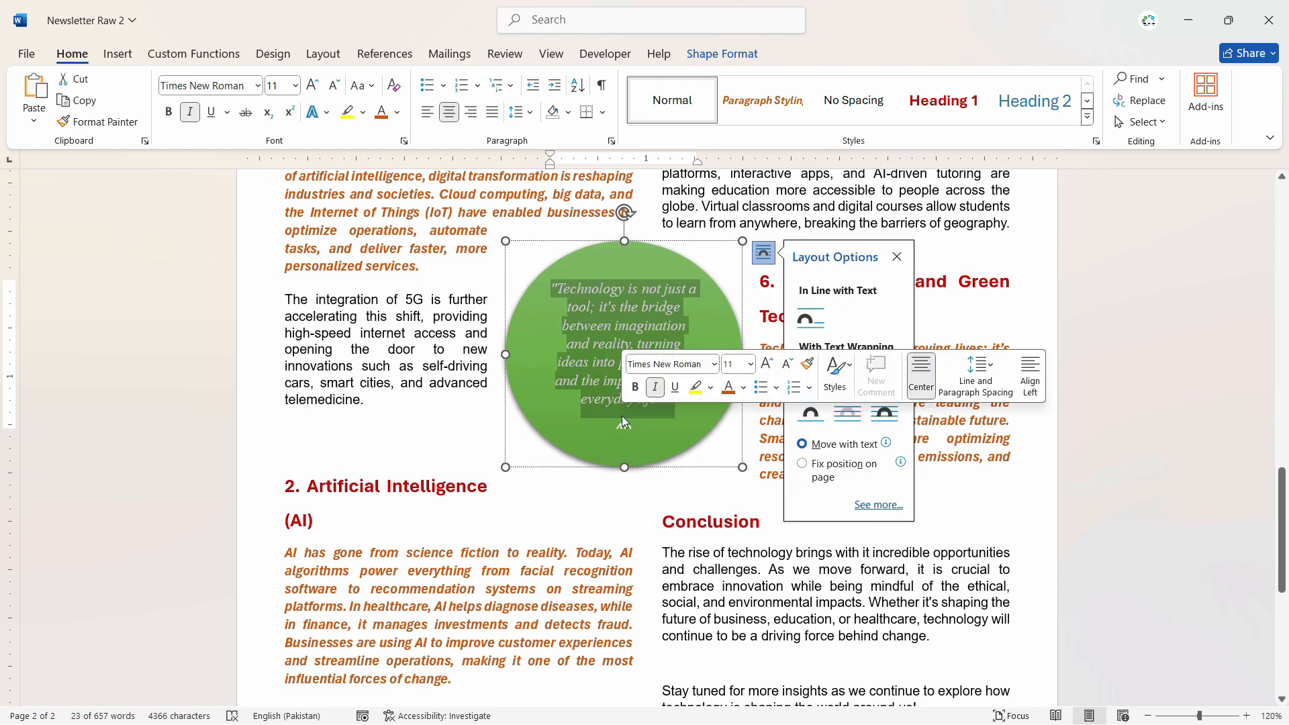
{"action": "left_click", "coordinate": [296, 87]}
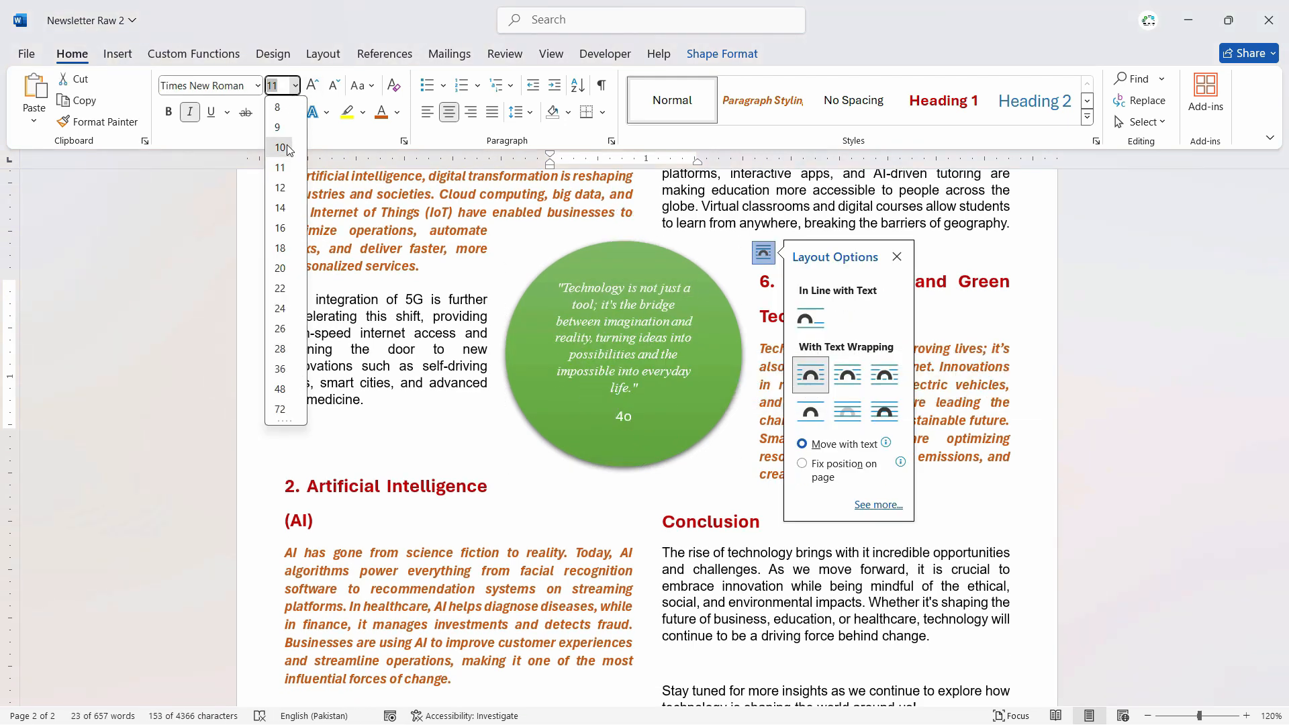
{"action": "left_click", "coordinate": [292, 149]}
- Place the text cursor at the end of the "4o" line below the quote
{"action": "left_click", "coordinate": [631, 411]}
{"action": "left_click", "coordinate": [635, 417]}
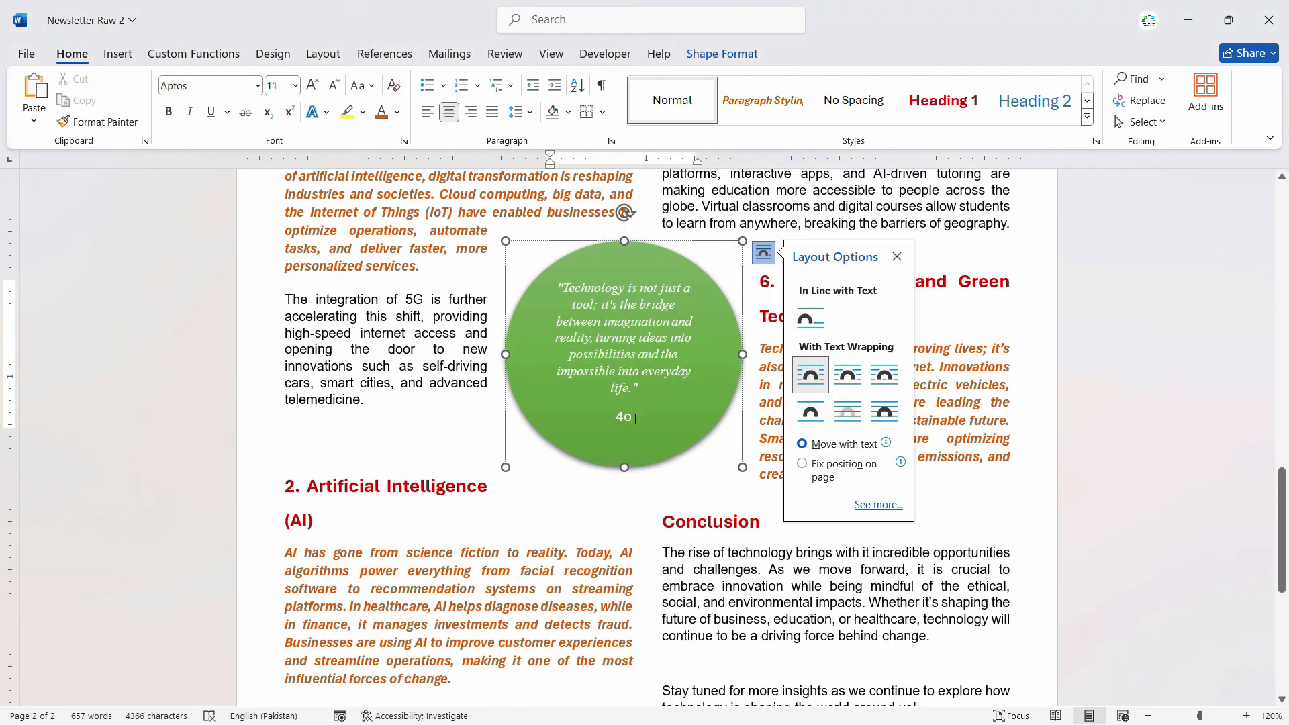